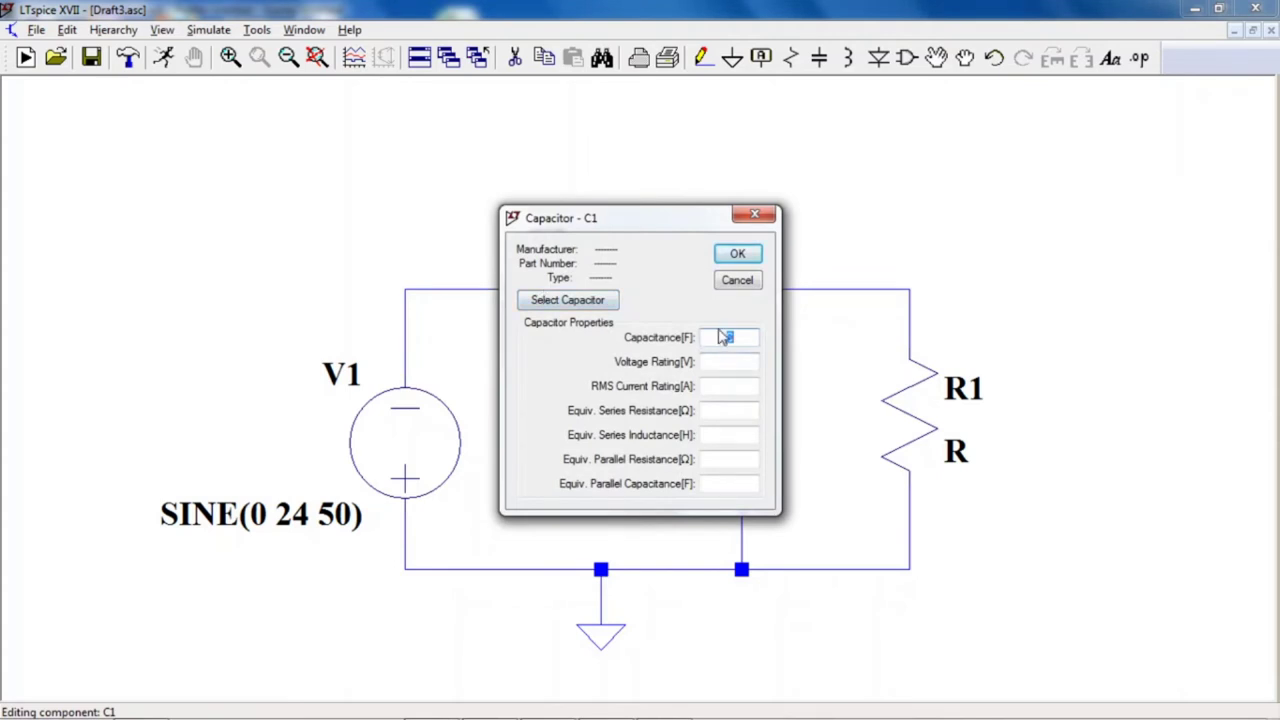
# Set the capacitance of C1 to 10u.
pyautogui.write('10')
pyautogui.write('10u')
pyautogui.moveTo(624, 225); pyautogui.dragTo(746, 199)
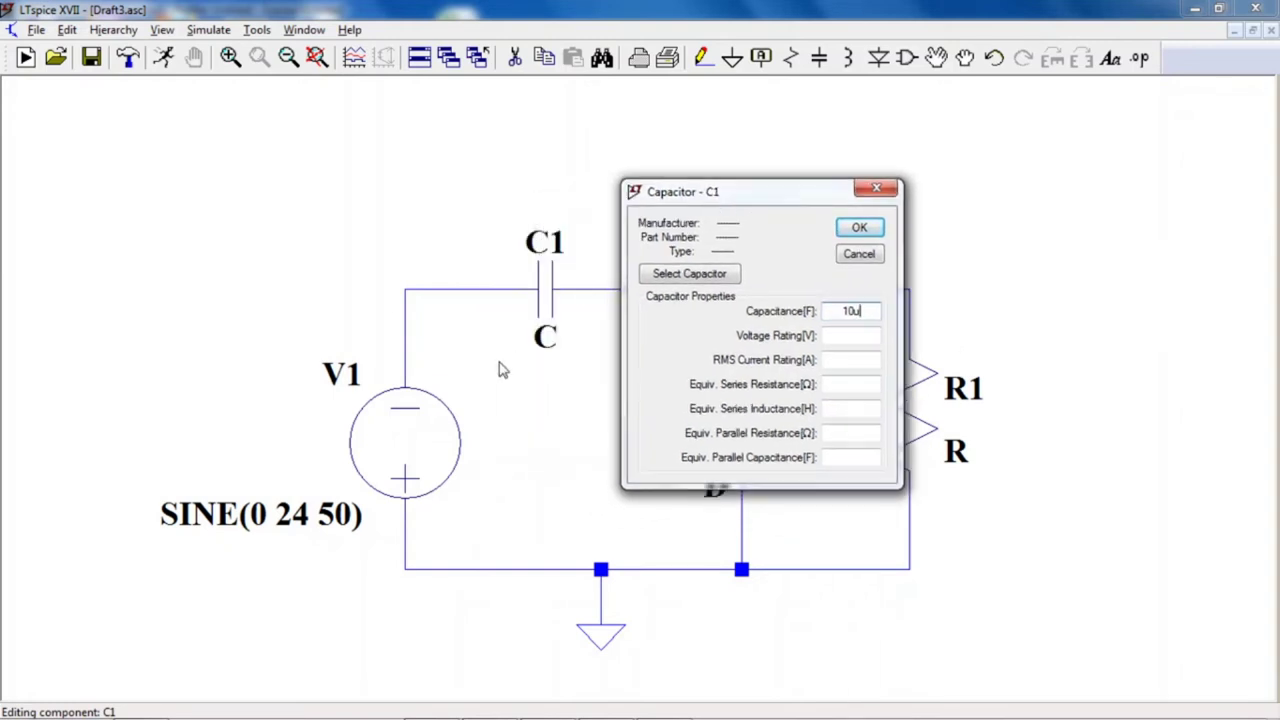
pyautogui.click(860, 230)
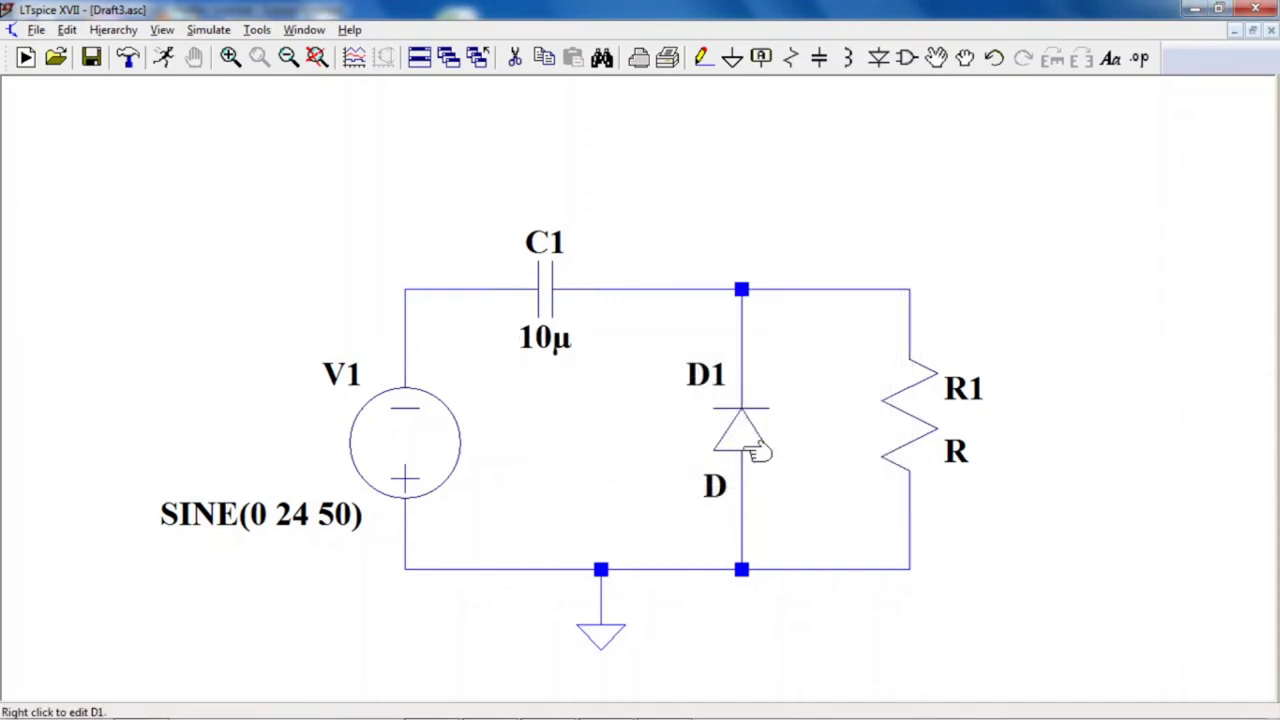
# Set the resistance of R1 to 10k.
pyautogui.rightClick(910, 436)
pyautogui.write('10k')
pyautogui.press('Return')
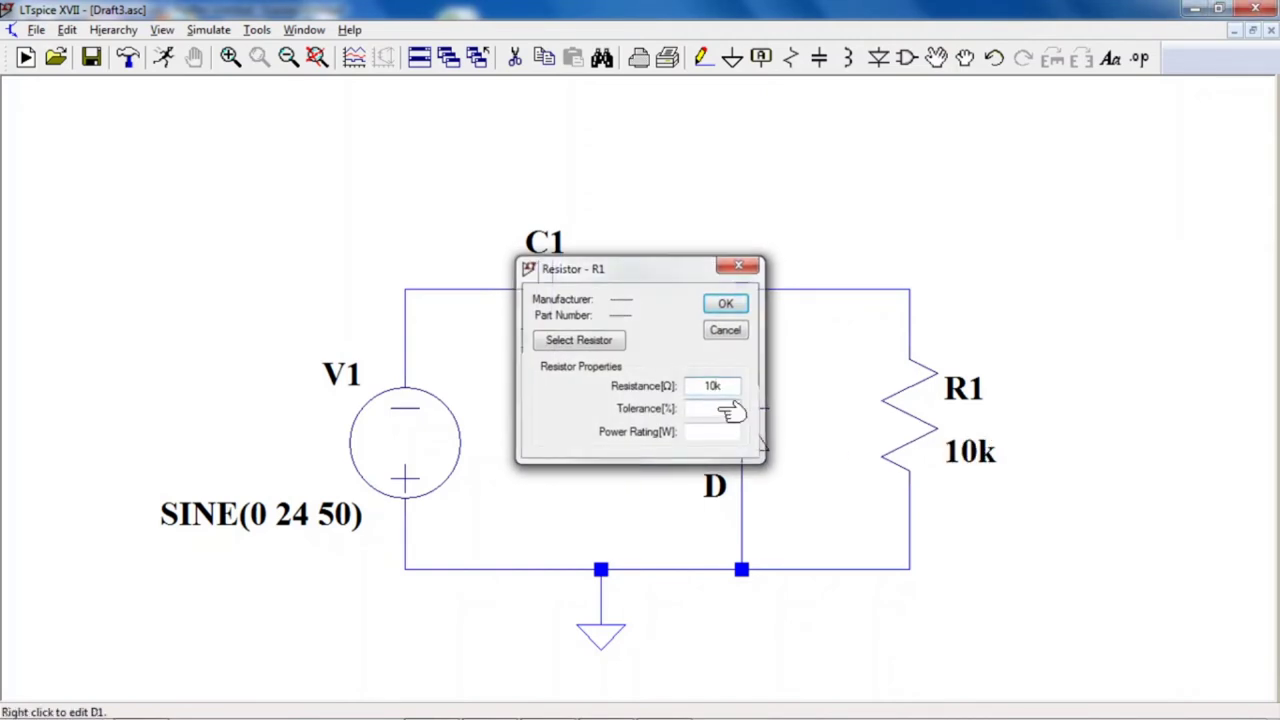
# Assign the 1N914 diode model to D1.
pyautogui.rightClick(757, 440)
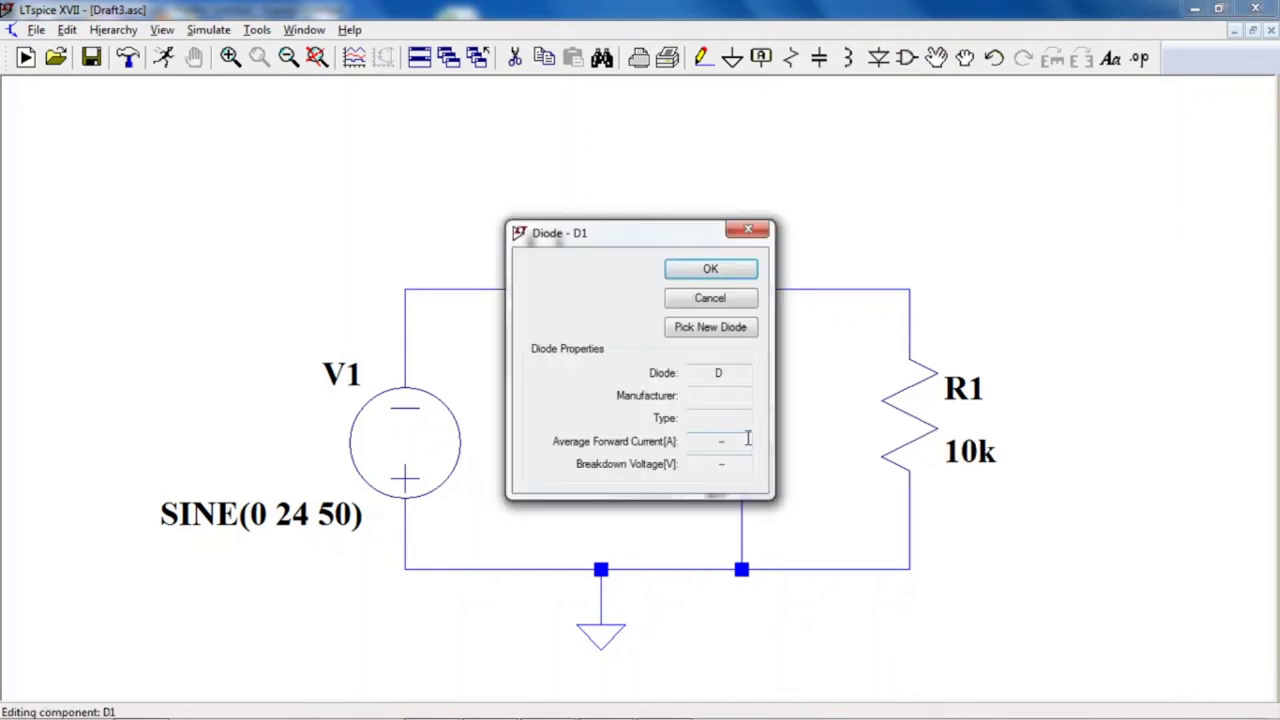
pyautogui.click(722, 331)
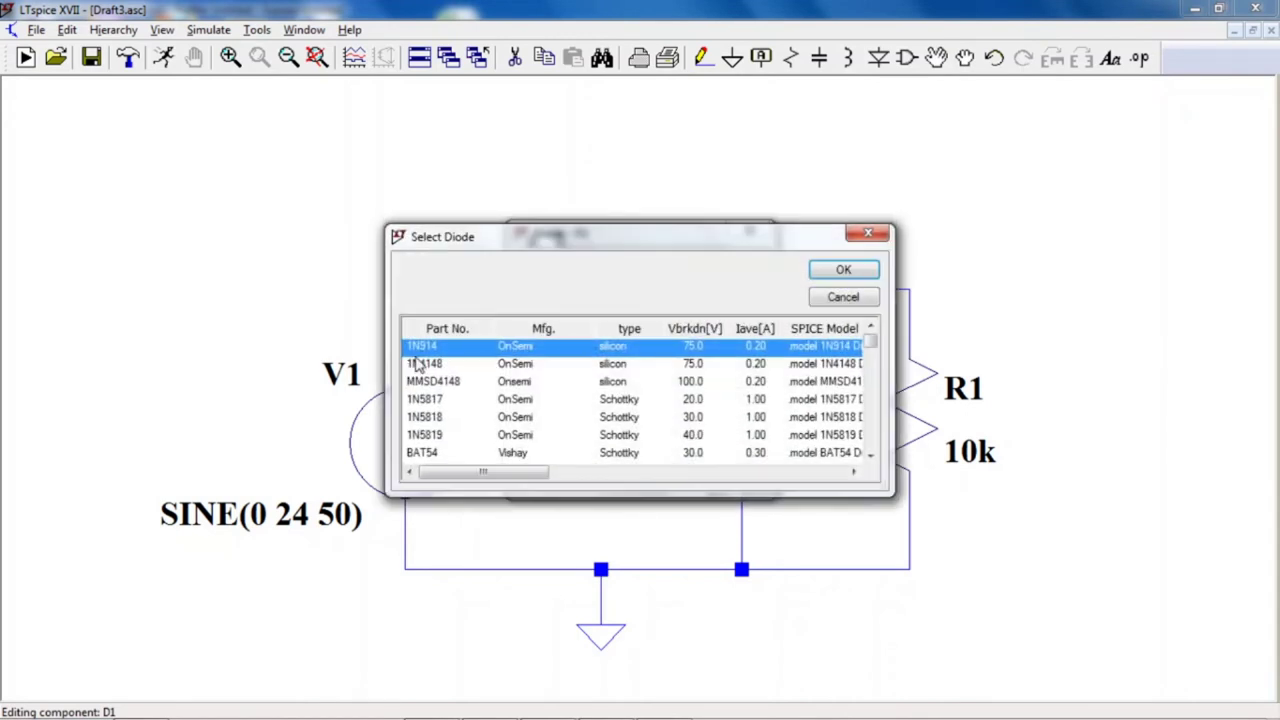
pyautogui.click(845, 272)
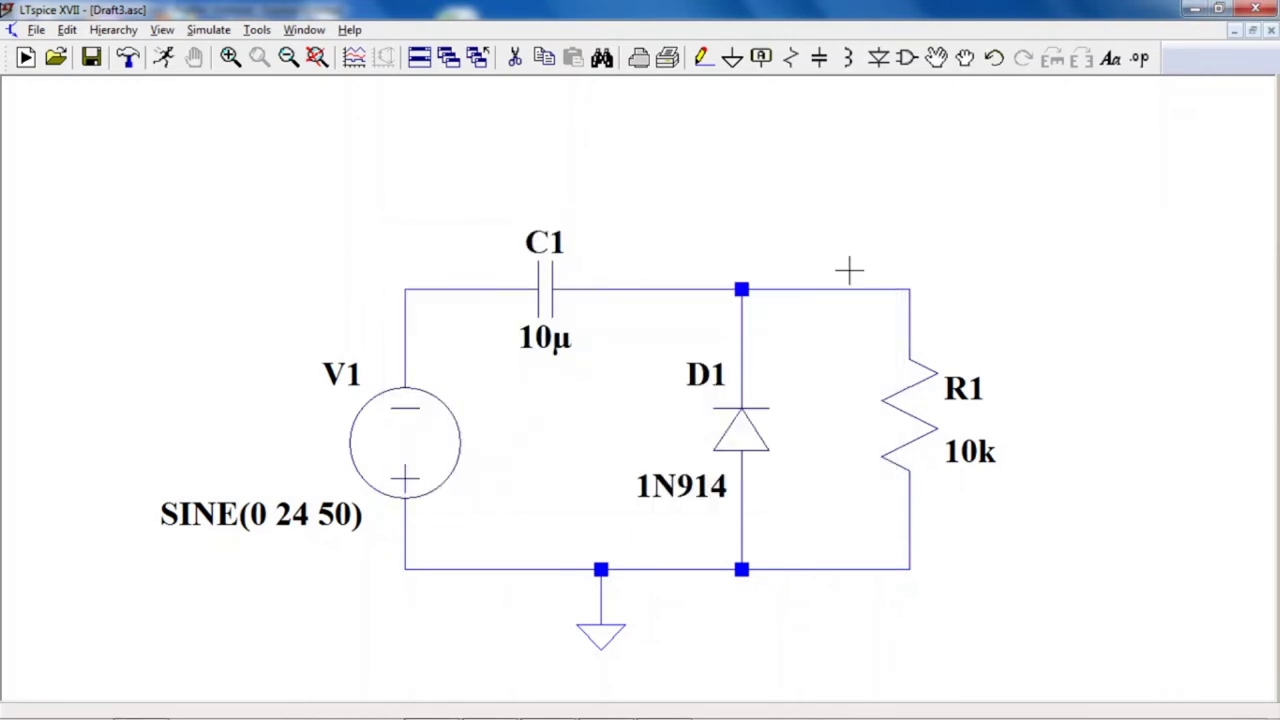
# Run a transient simulation with a stop time of 100m and add a second plot pane to the waveform window.
pyautogui.click(162, 62)
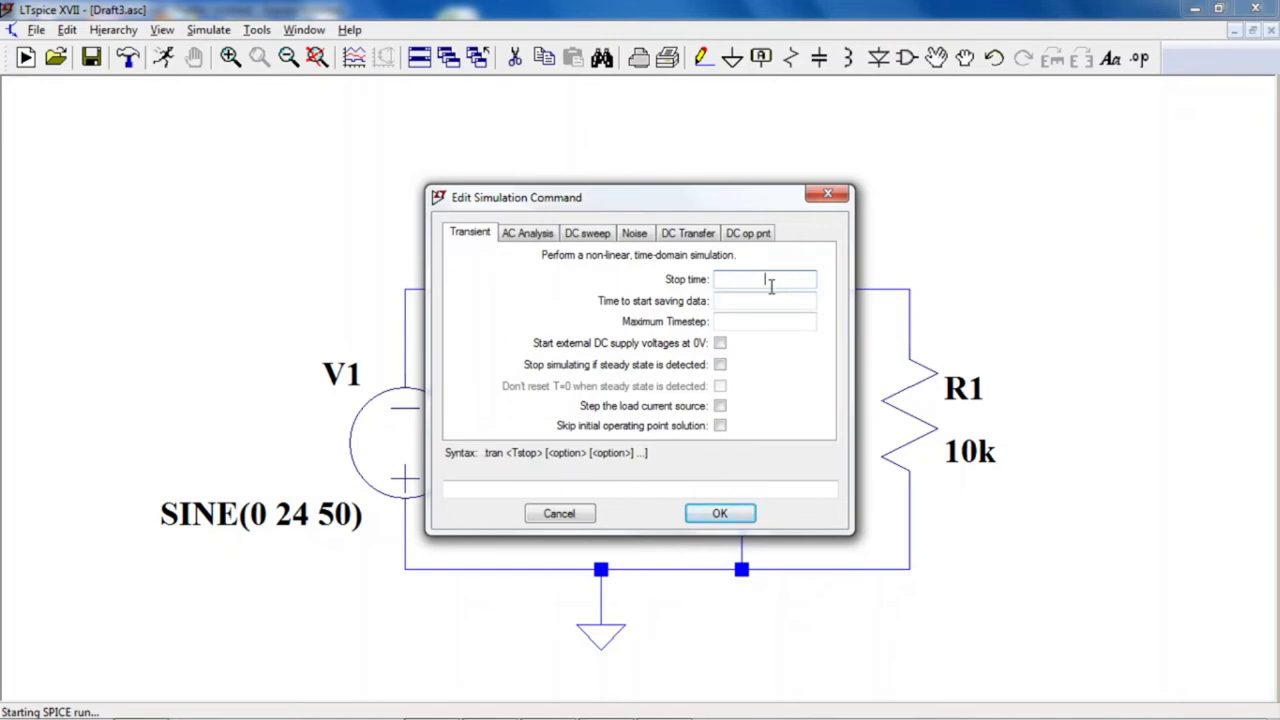
pyautogui.write('100m')
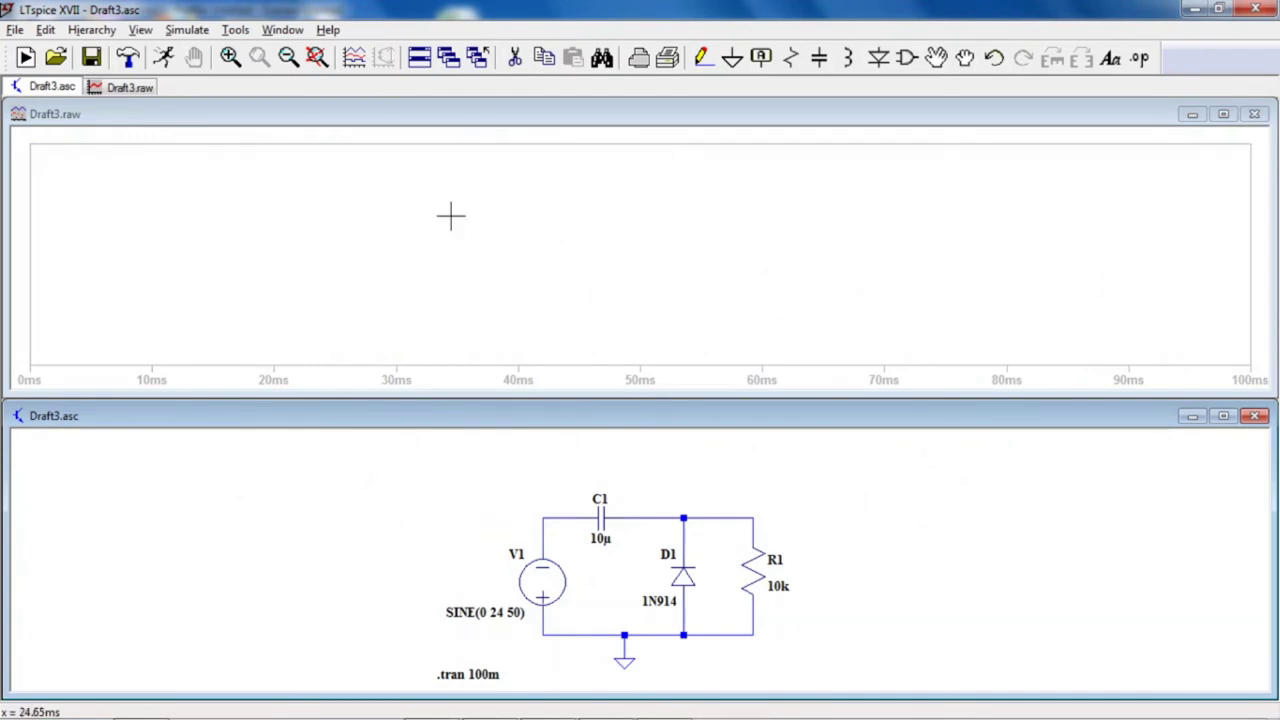
pyautogui.rightClick(141, 182)
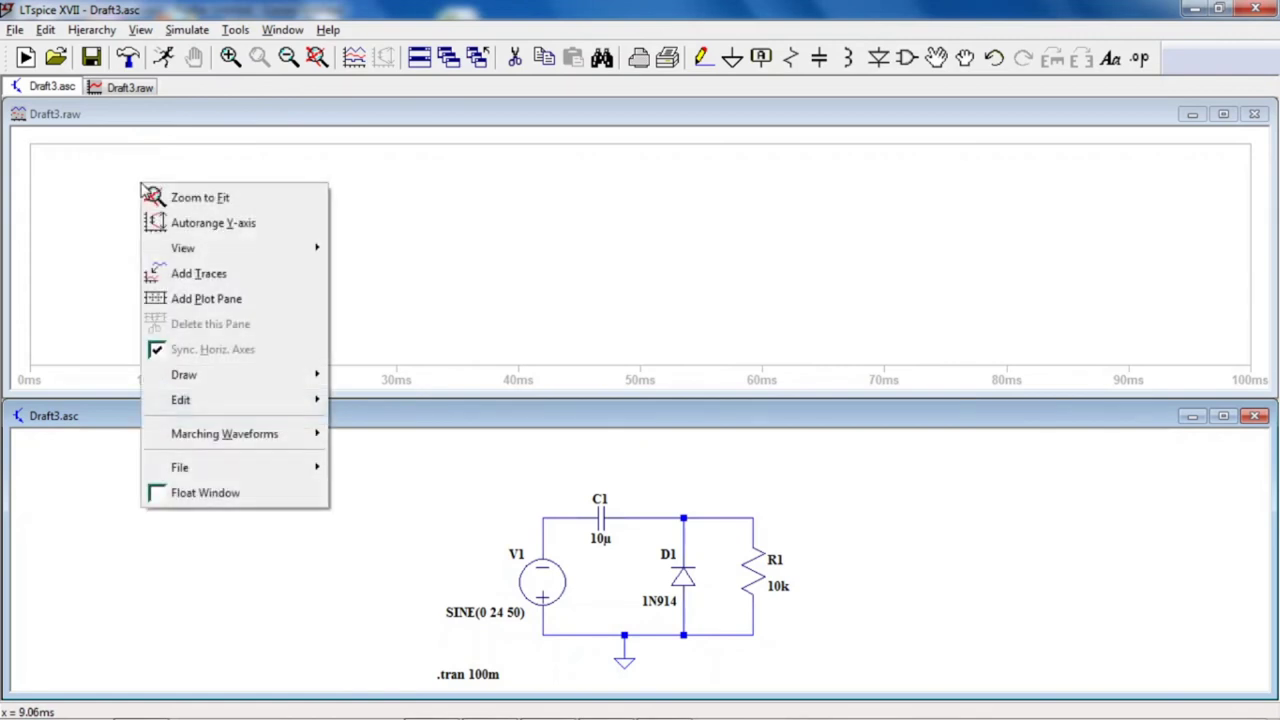
pyautogui.click(259, 309)
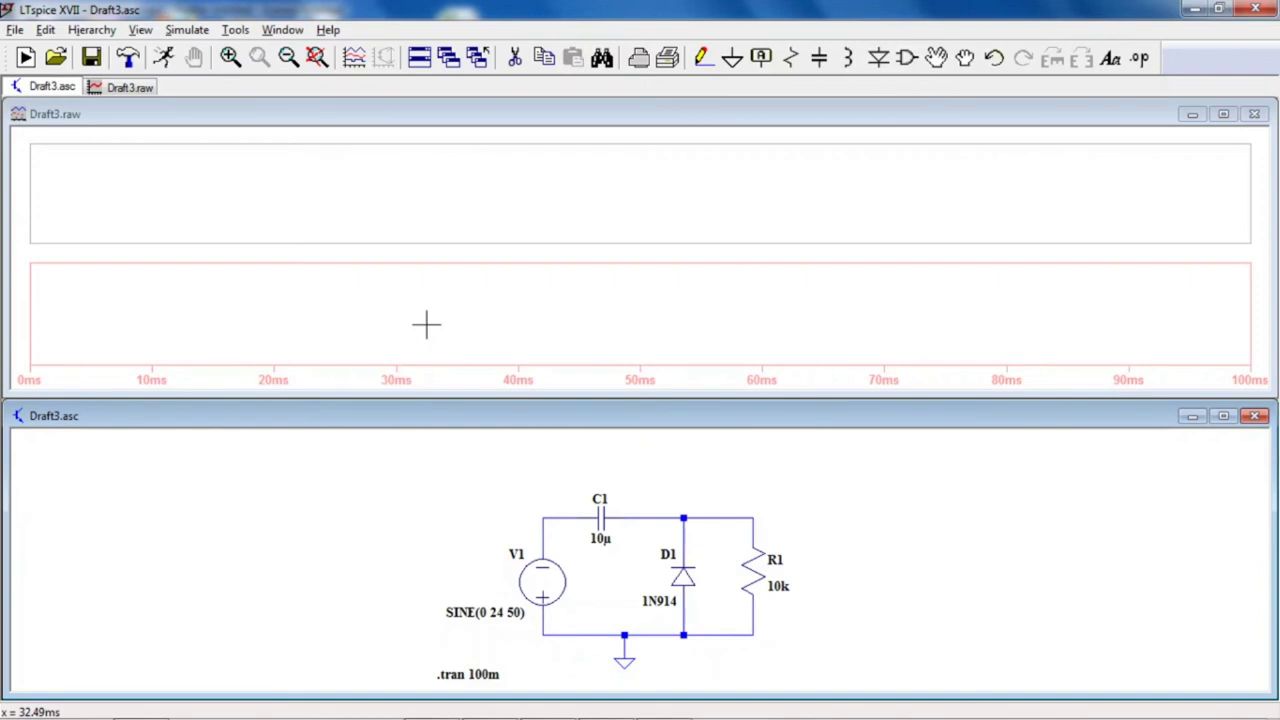
# Plot the voltage at the V1–C1 node in the upper pane and the voltage at the D1–R1 node in the lower pane.
pyautogui.click(166, 59)
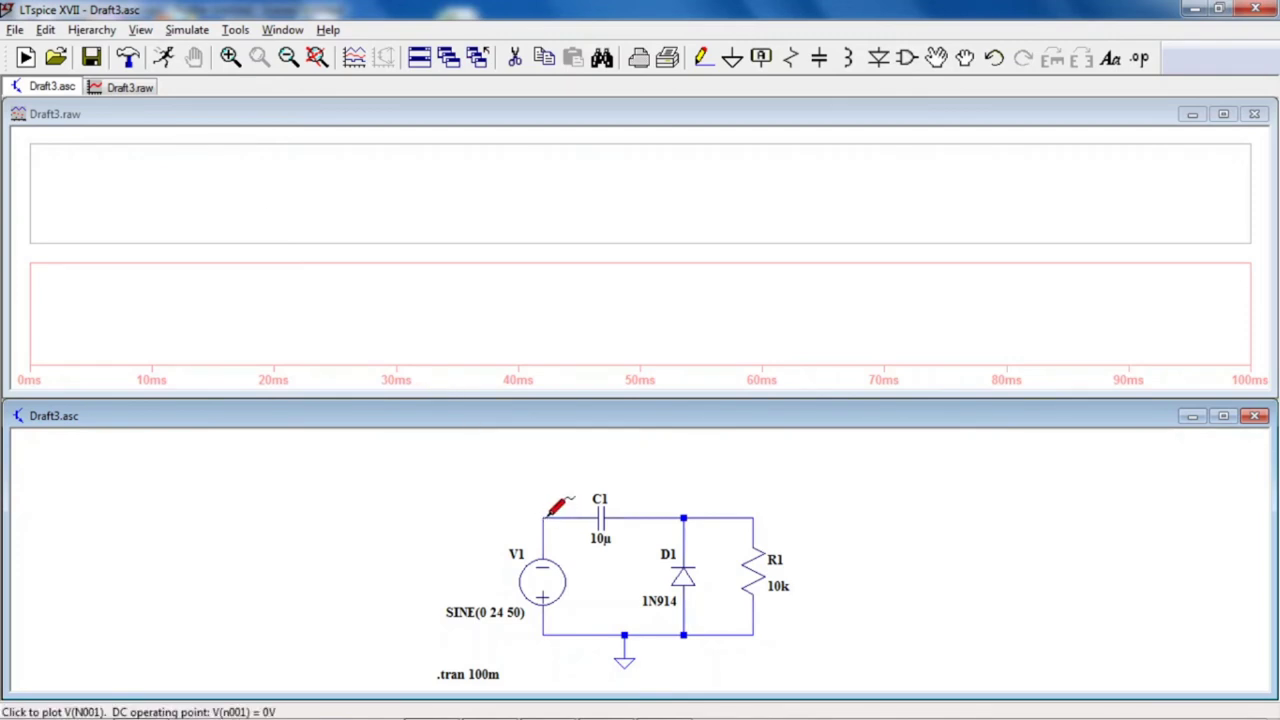
pyautogui.click(548, 515)
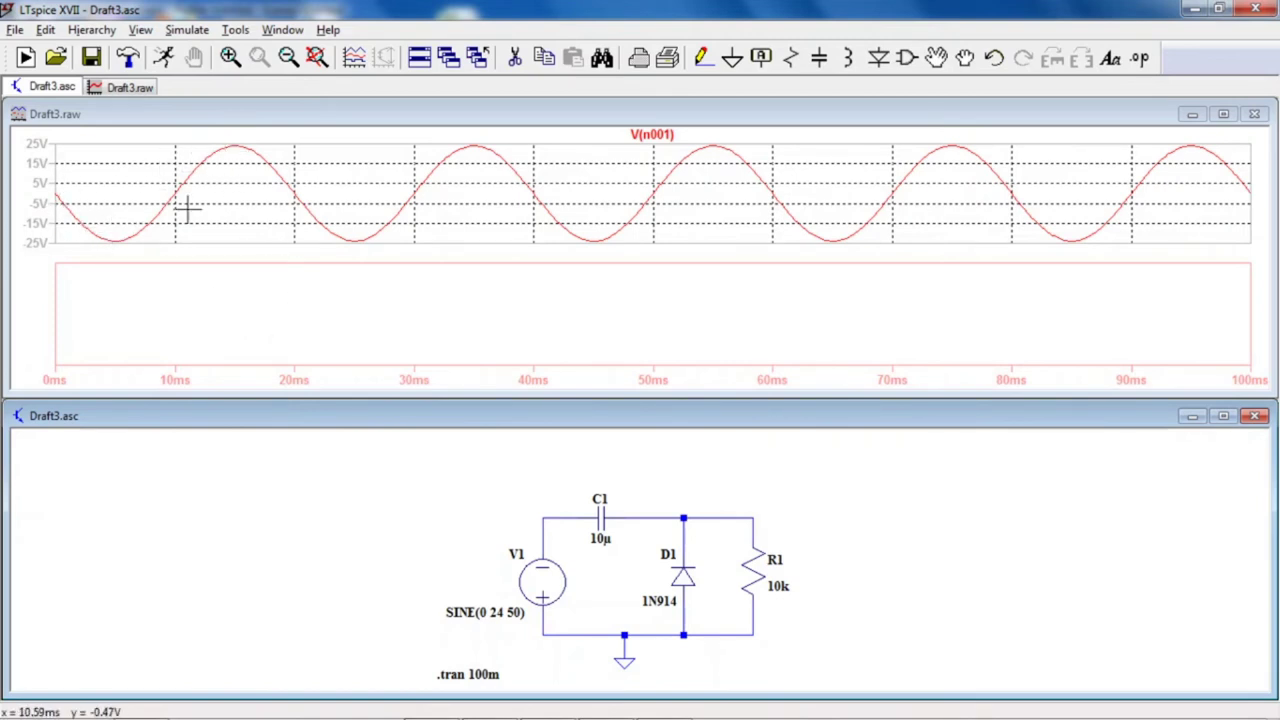
pyautogui.click(196, 307)
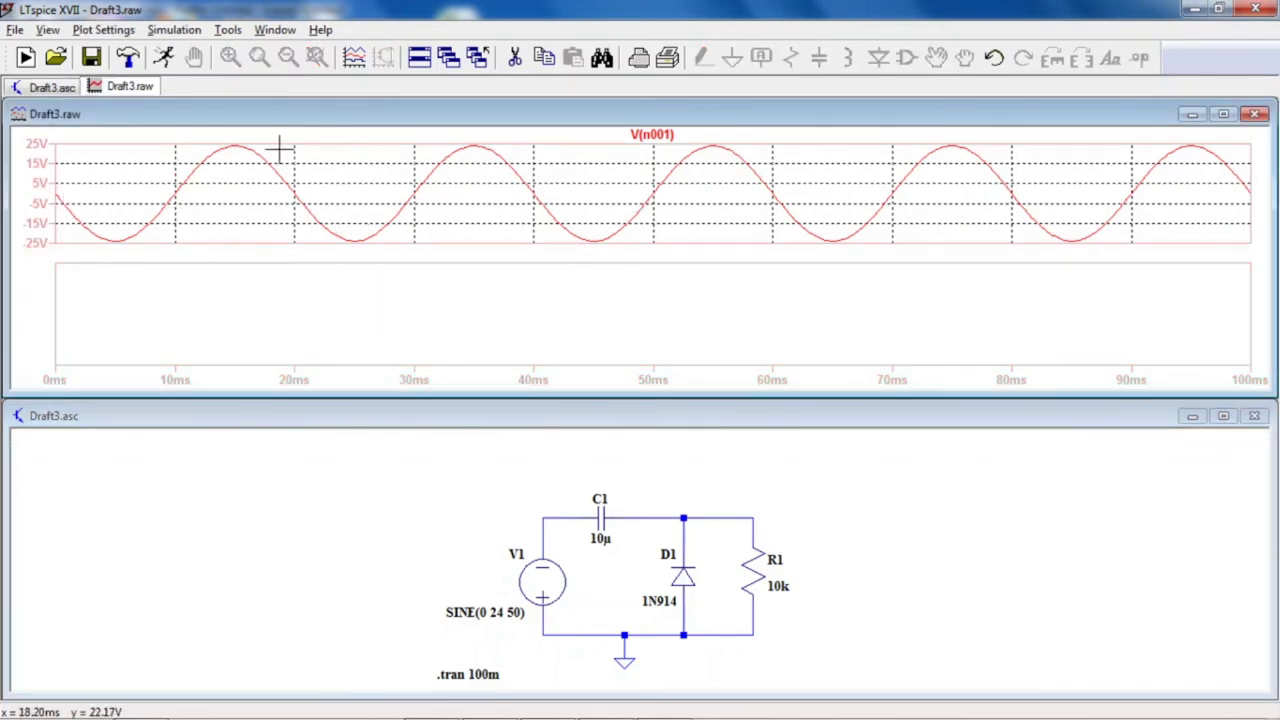
pyautogui.click(165, 60)
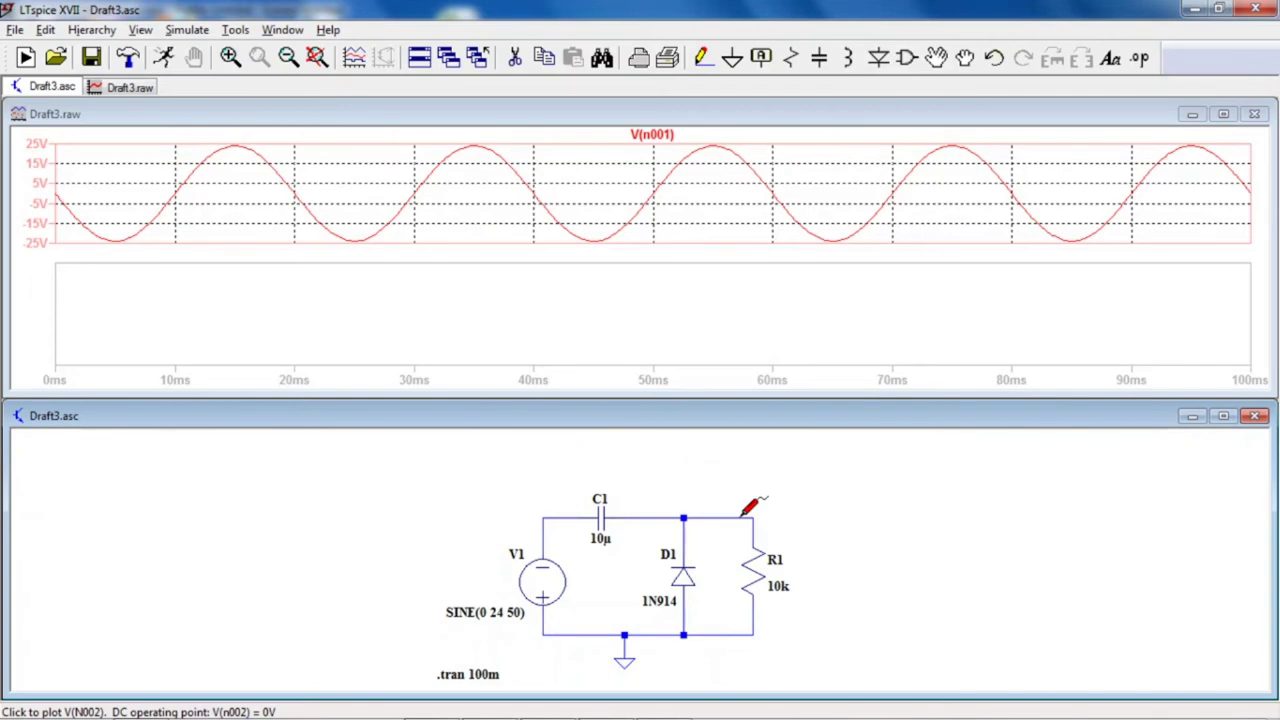
pyautogui.click(744, 513)
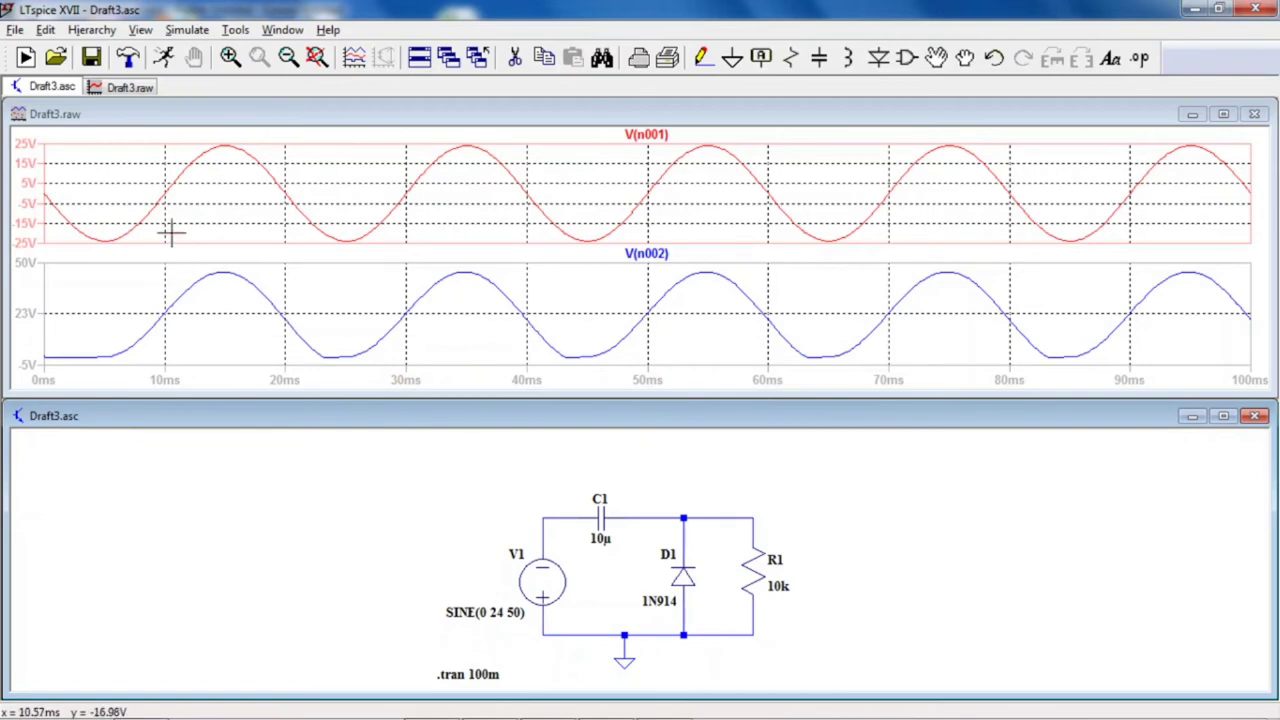
# Maximize the waveform window and copy the bitmap of both plots to the clipboard.
pyautogui.click(1224, 115)
pyautogui.click(30, 90)
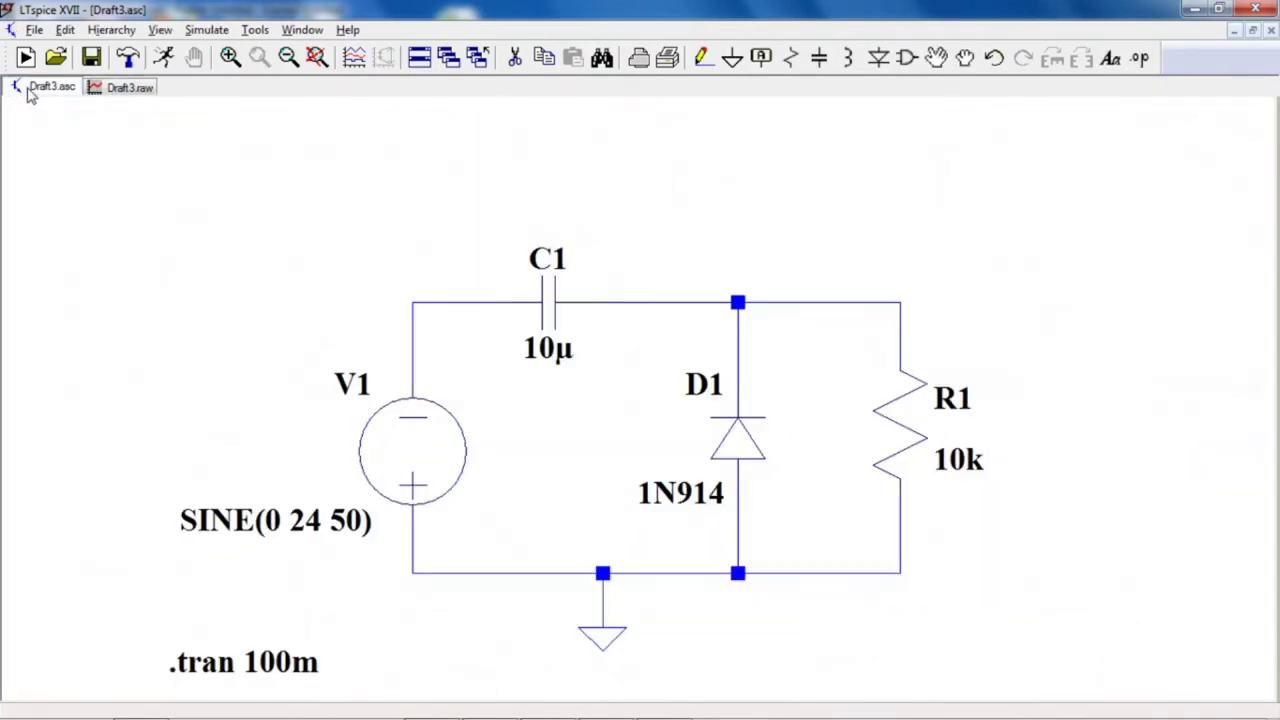
pyautogui.click(140, 90)
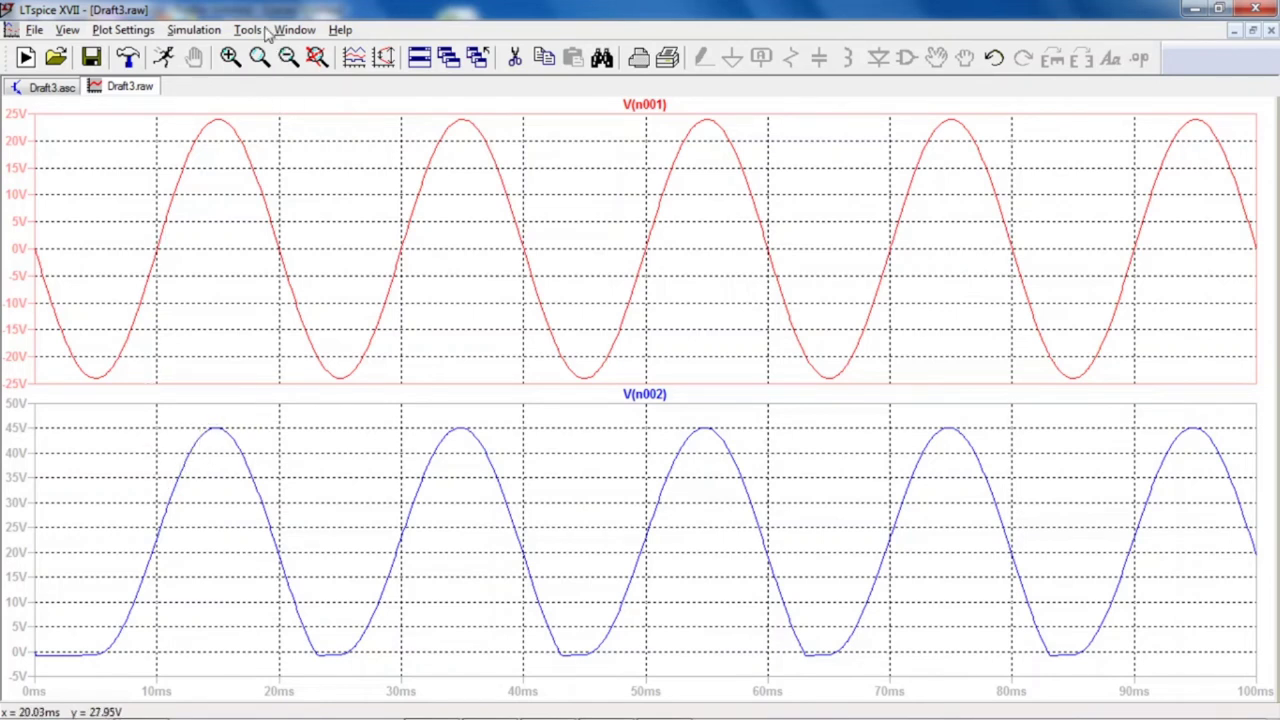
pyautogui.click(193, 31)
pyautogui.moveTo(249, 31)
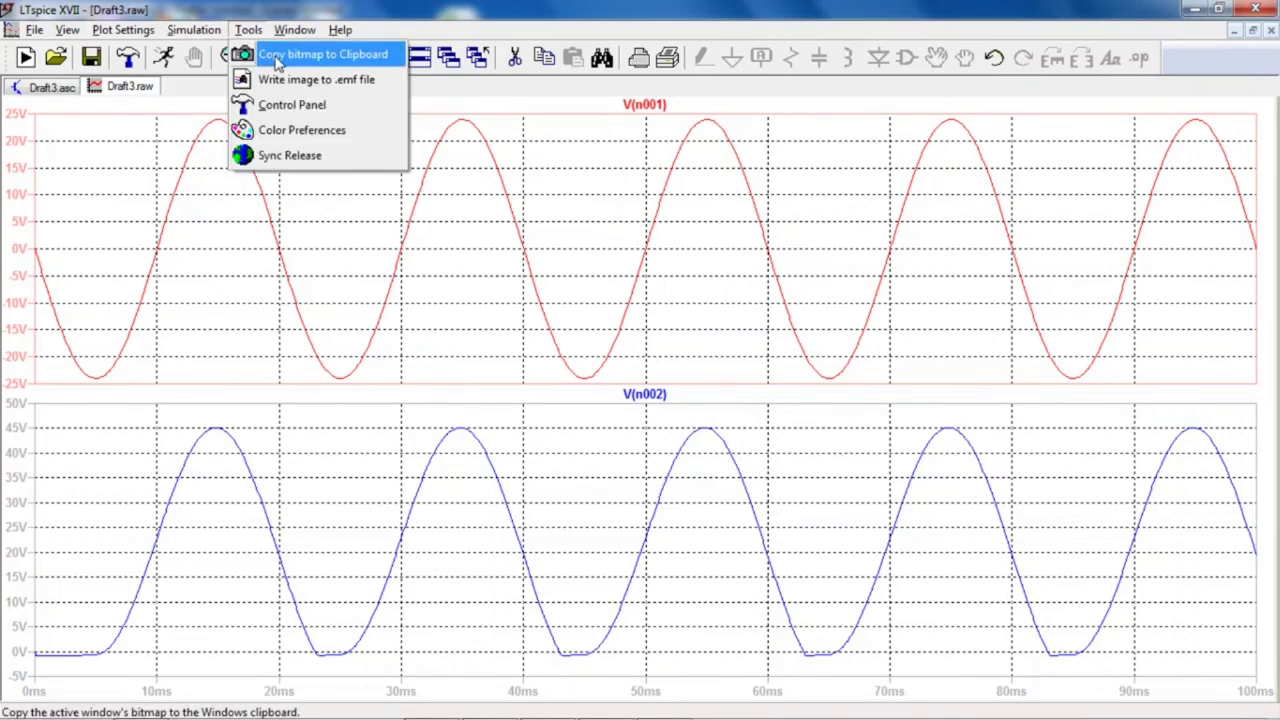
pyautogui.click(277, 55)
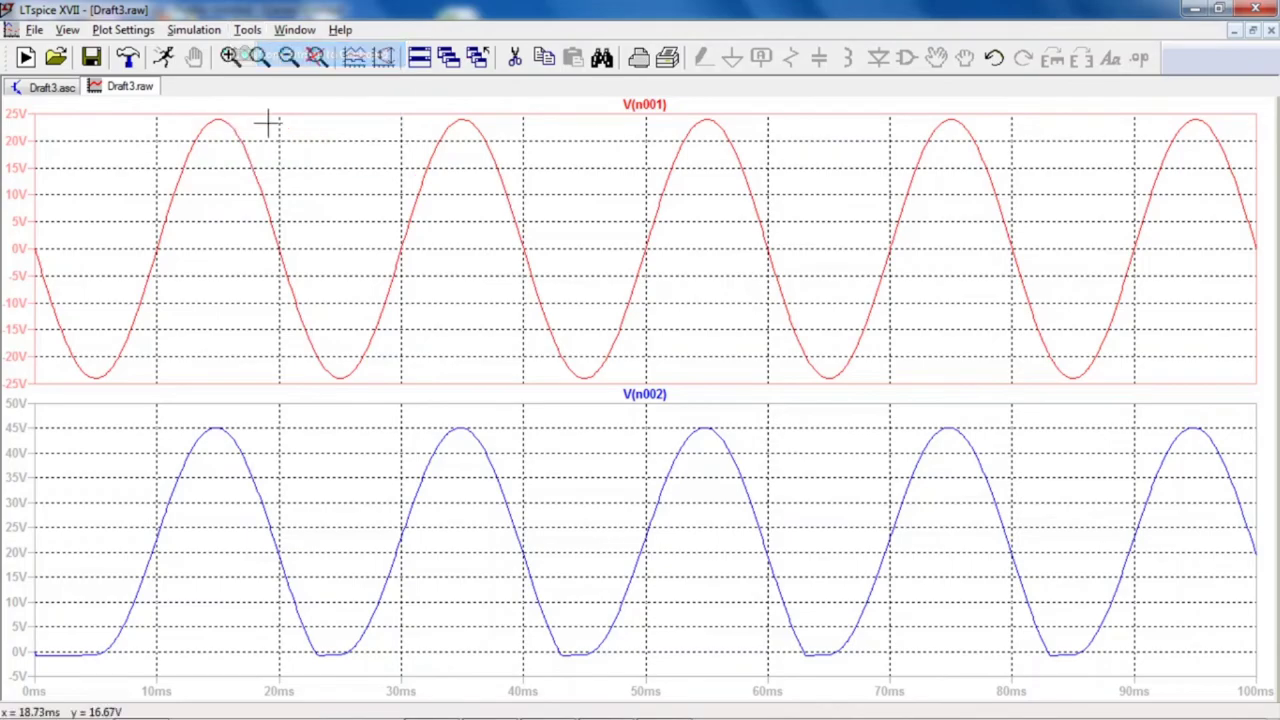
# Switch to the Word document, delete the old waveform pictures and paste the copied waveform plot.
pyautogui.moveTo(264, 698)
pyautogui.click(548, 703)
pyautogui.scroll(2, 640, 400)
pyautogui.click(645, 355)
pyautogui.press('Delete')
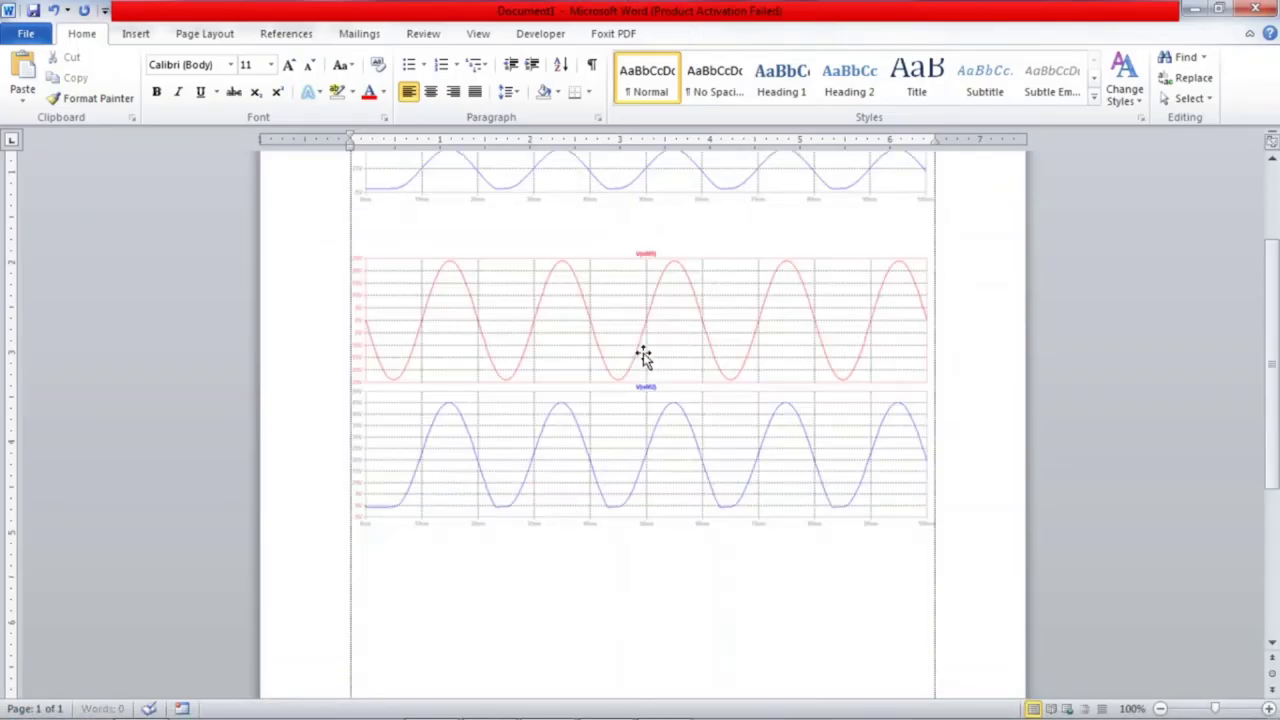
pyautogui.press('Delete')
pyautogui.click(651, 190)
pyautogui.press('Delete')
pyautogui.hotkey('ctrl', 'v')
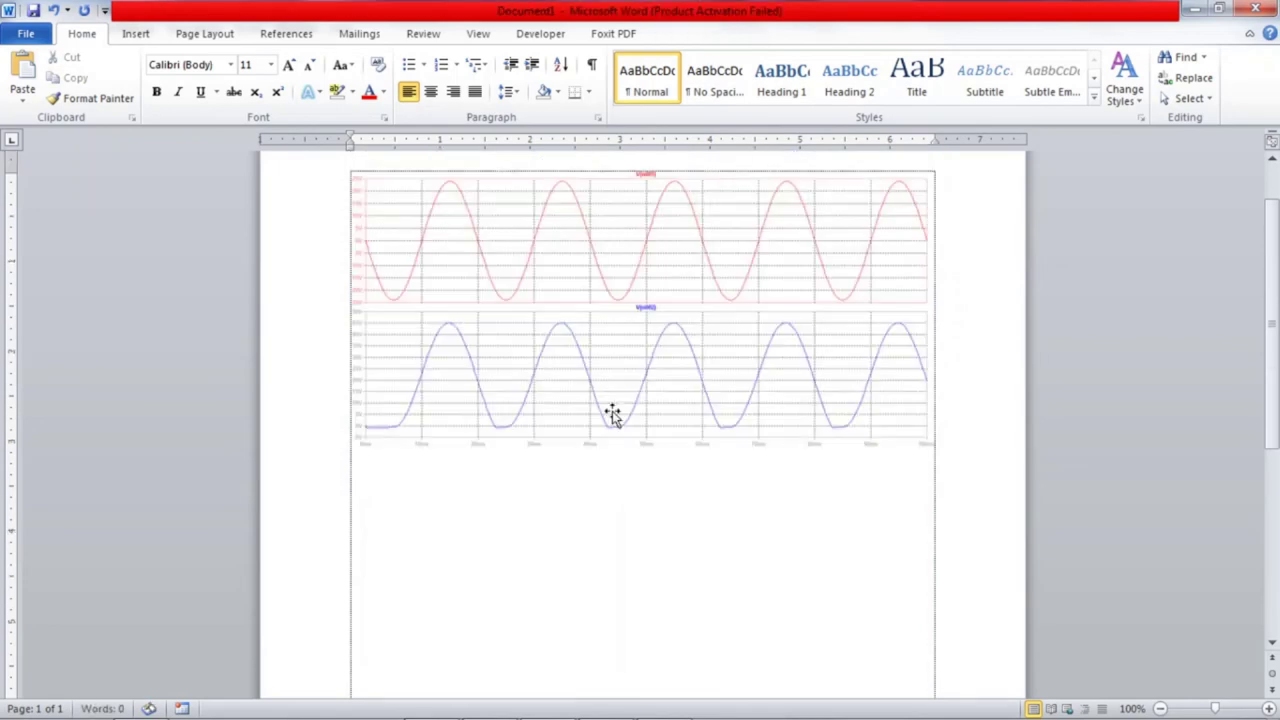
# Return to the LTspice schematic, capture the circuit with the Snipping Tool and copy the capture.
pyautogui.click(1195, 12)
pyautogui.click(50, 88)
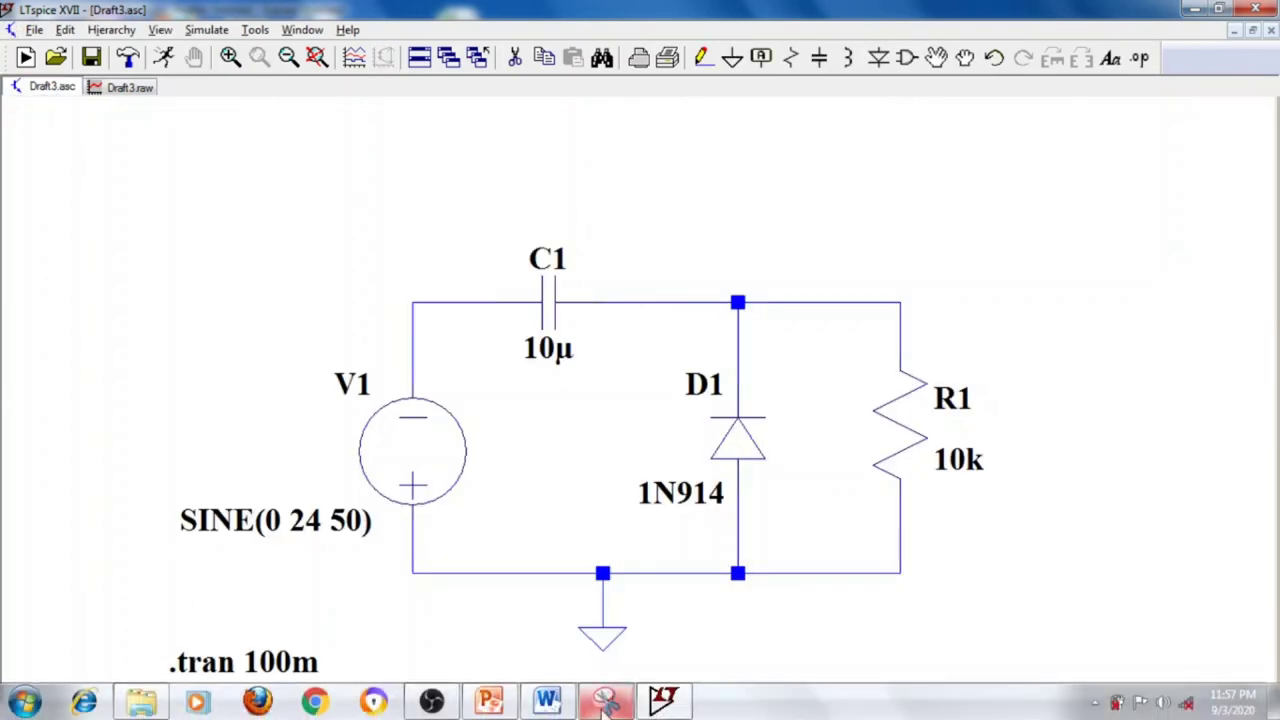
pyautogui.click(605, 703)
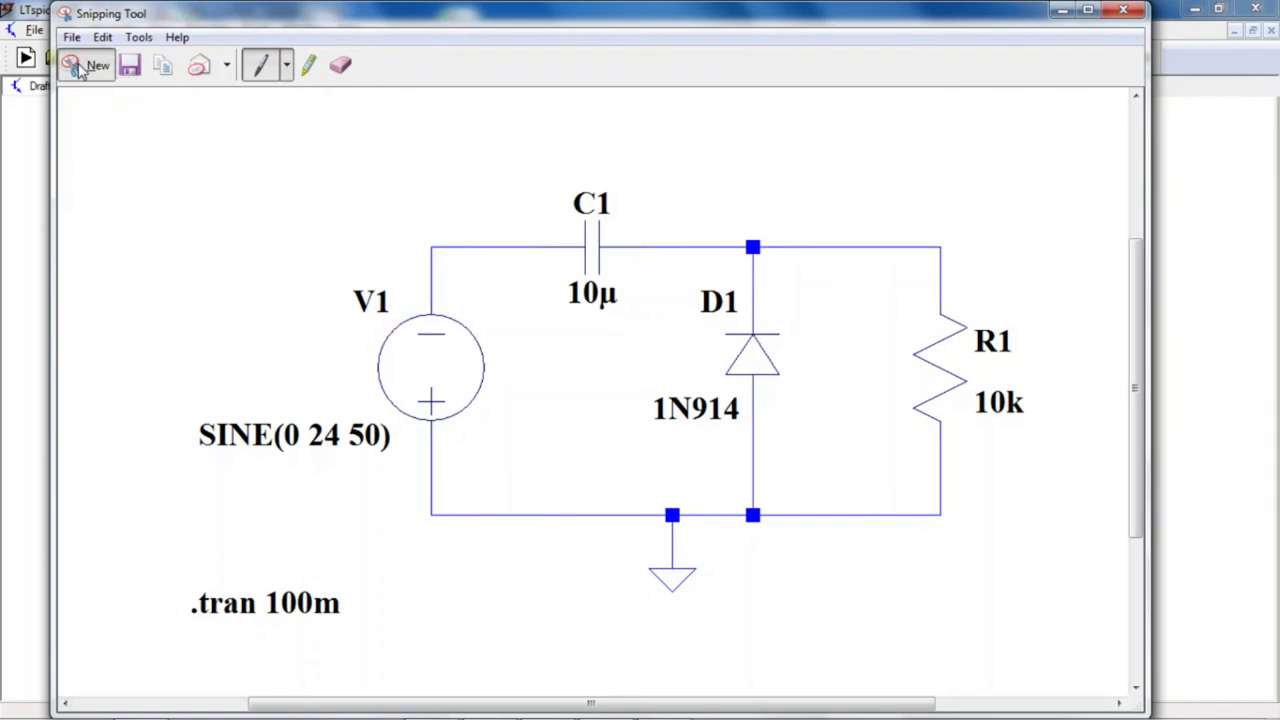
pyautogui.click(82, 66)
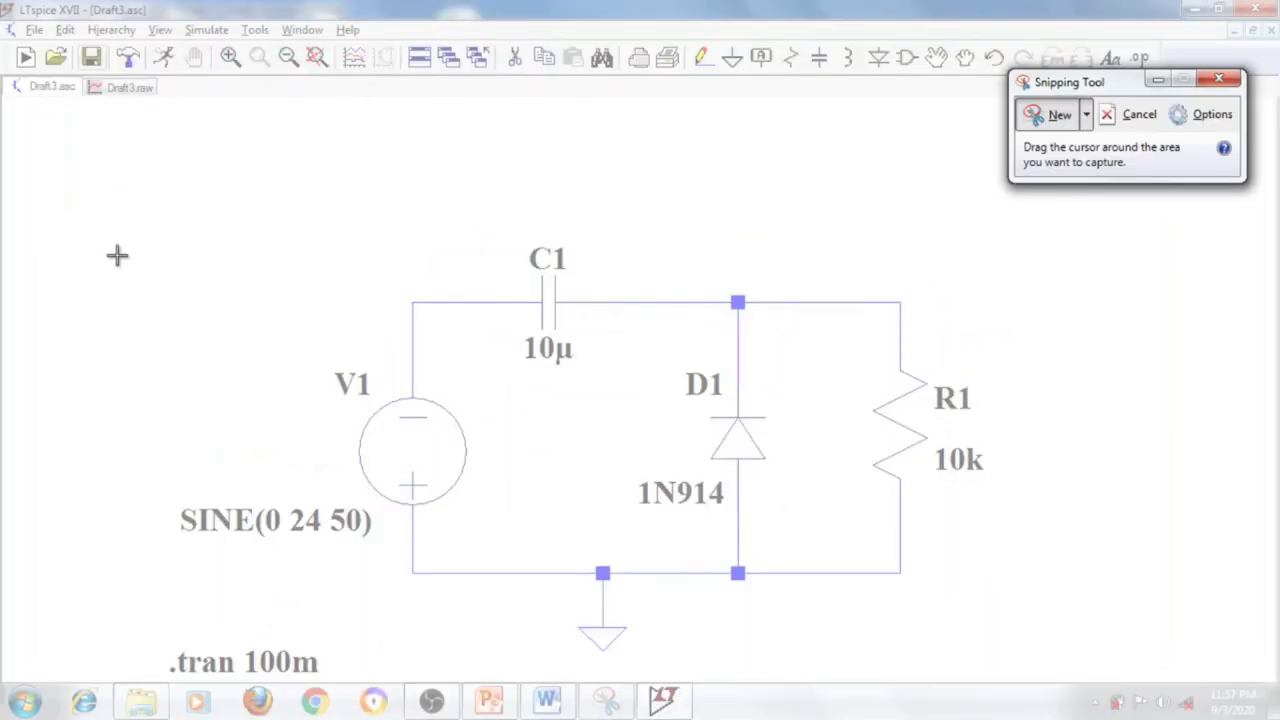
pyautogui.moveTo(117, 238); pyautogui.dragTo(1023, 681)
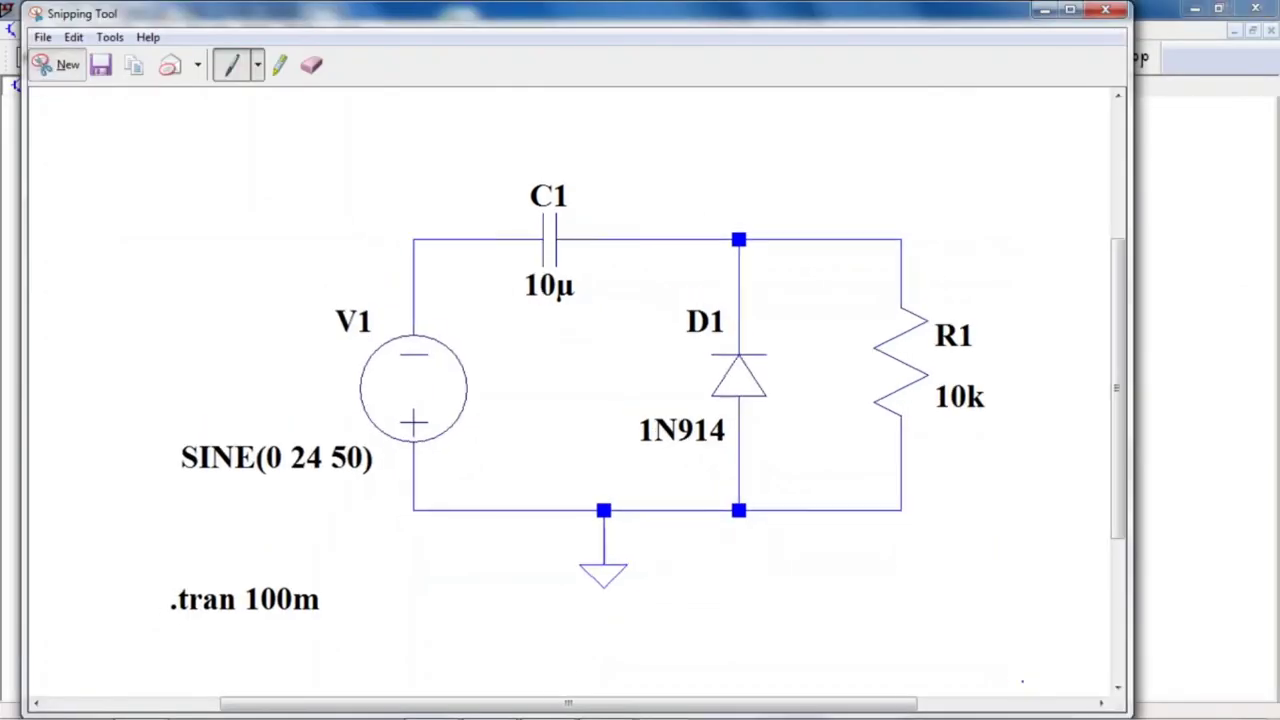
pyautogui.click(73, 37)
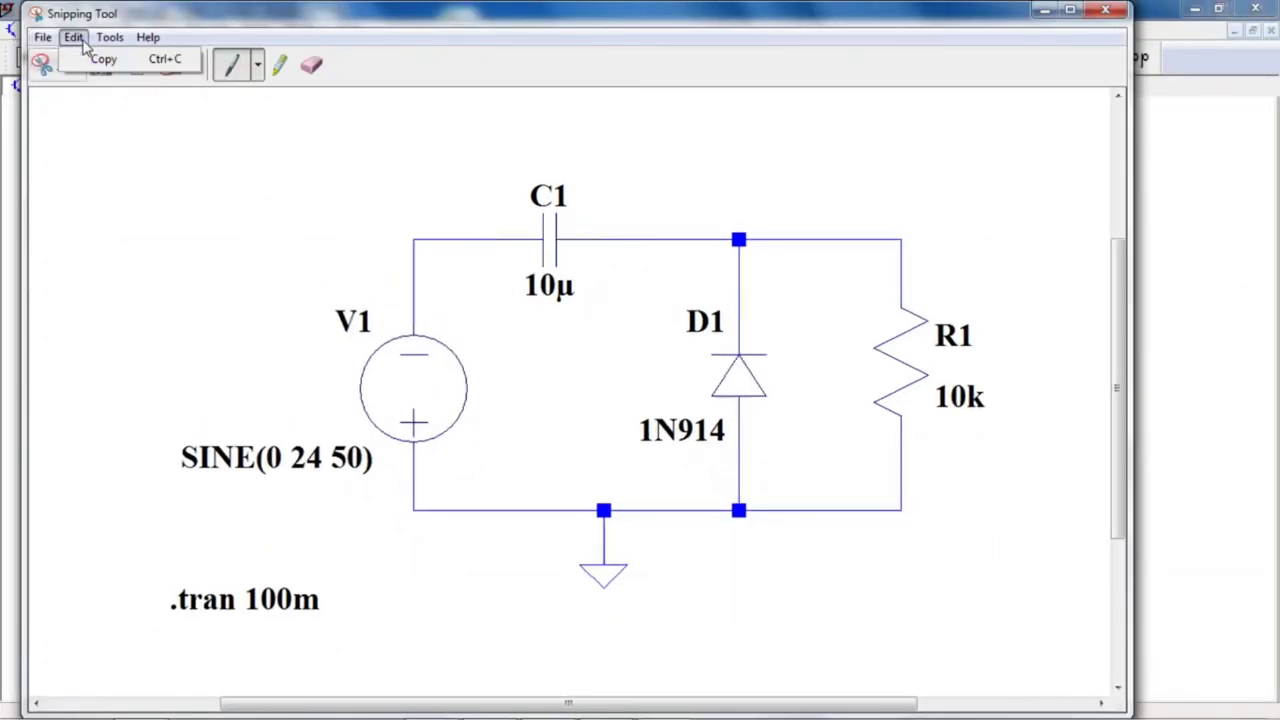
pyautogui.click(97, 59)
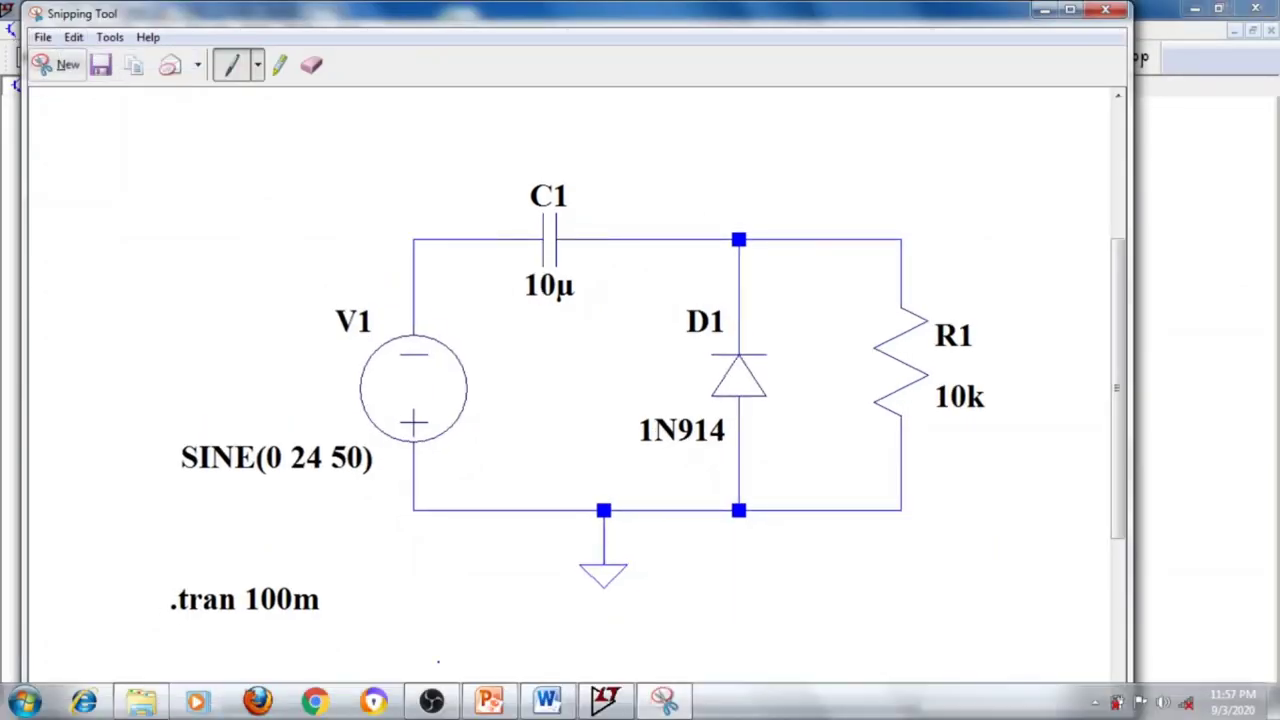
# Paste the circuit capture below the waveform picture in the Word document and return to LTspice.
pyautogui.click(547, 700)
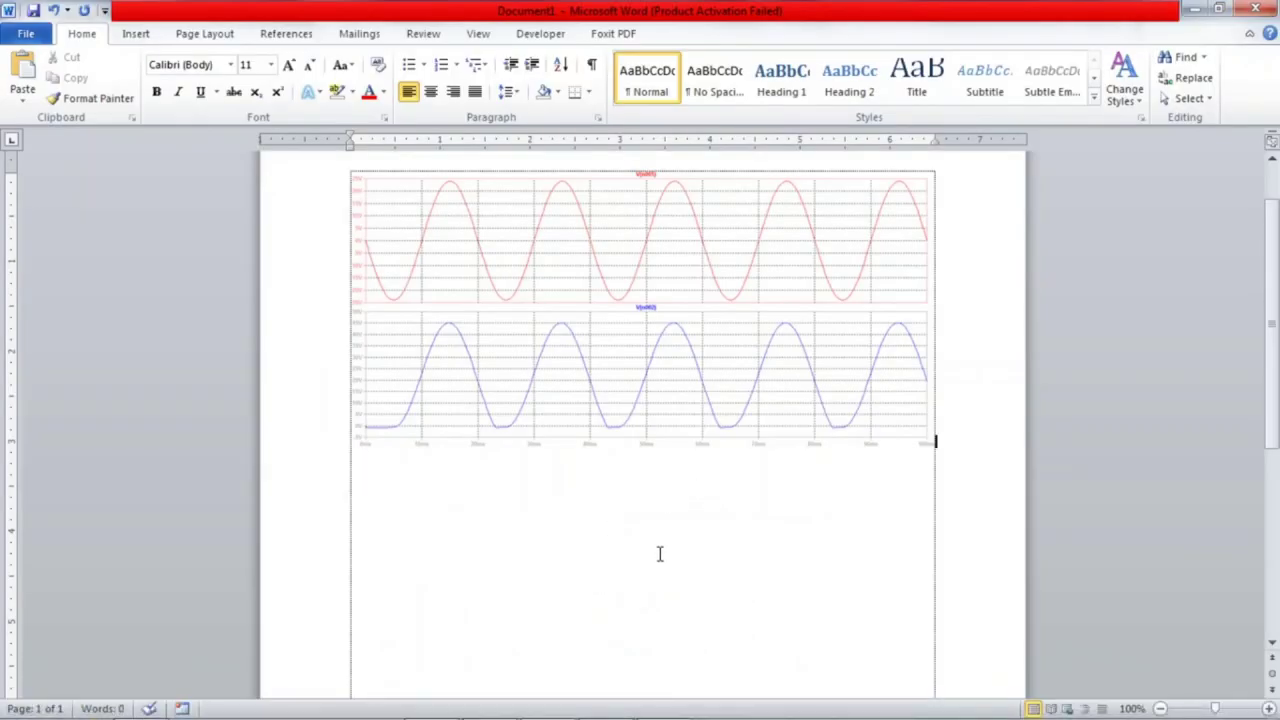
pyautogui.hotkey('ctrl', 'v')
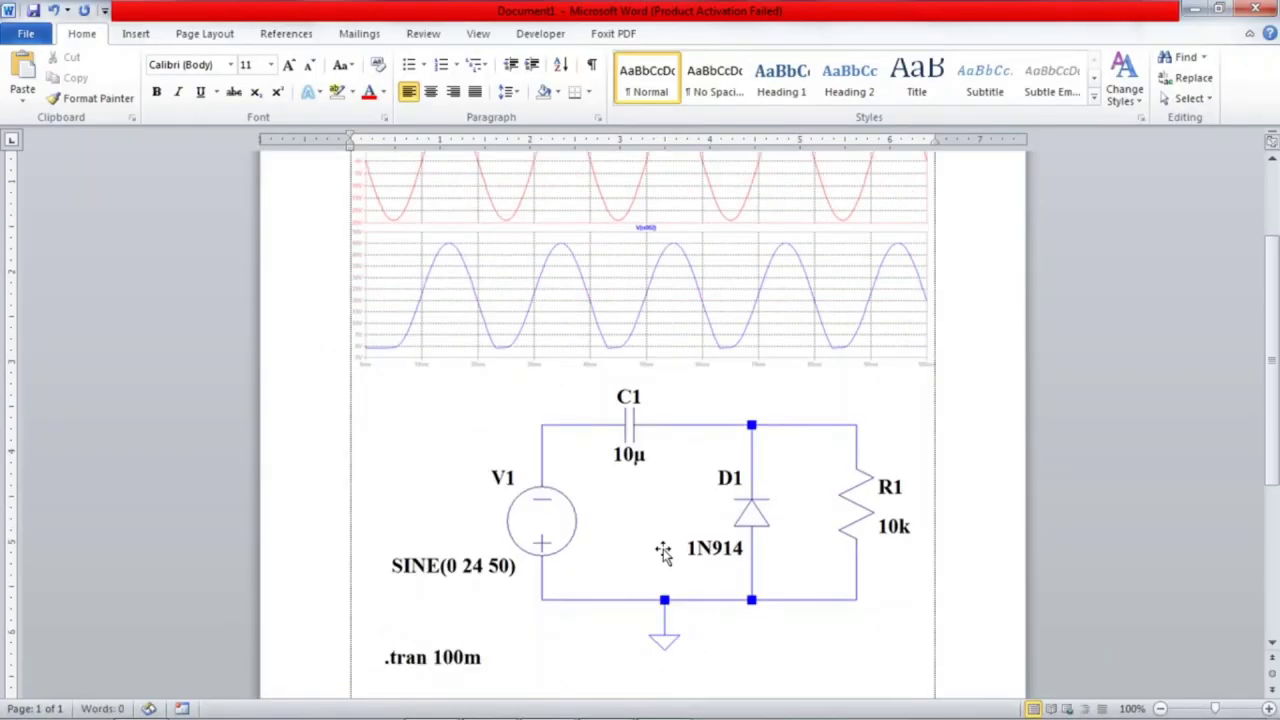
pyautogui.click(1195, 12)
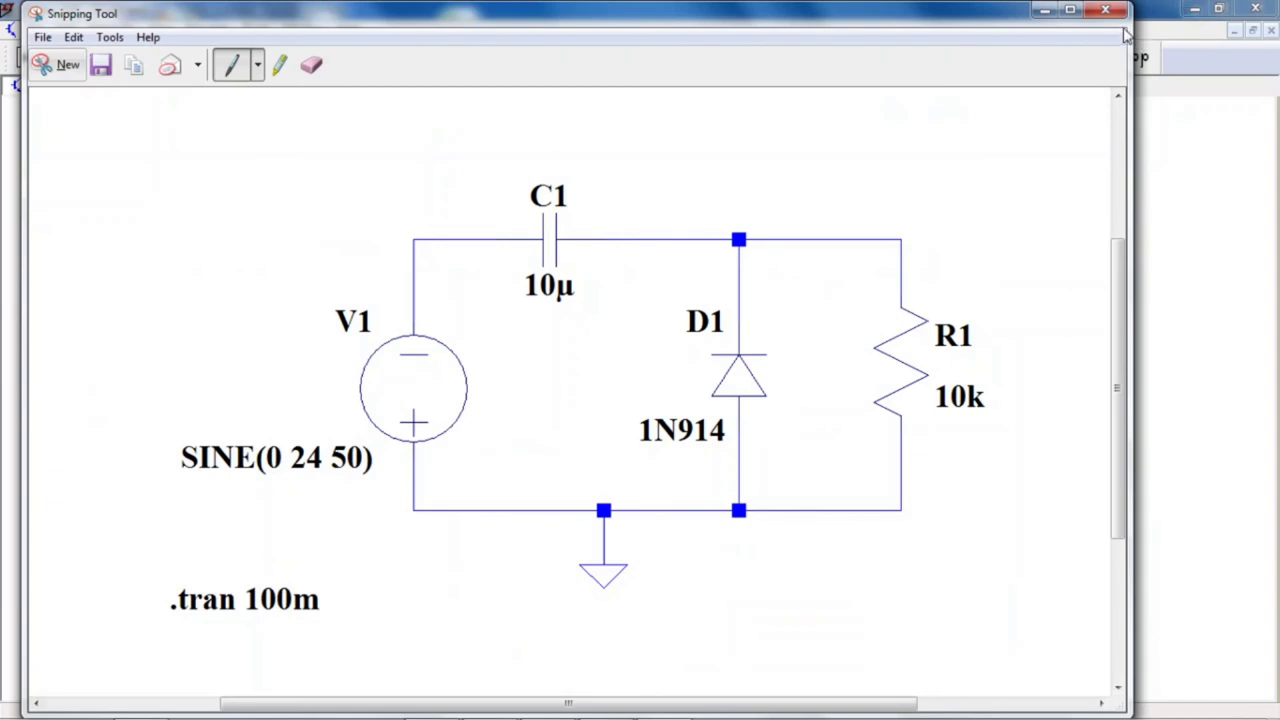
pyautogui.click(1042, 12)
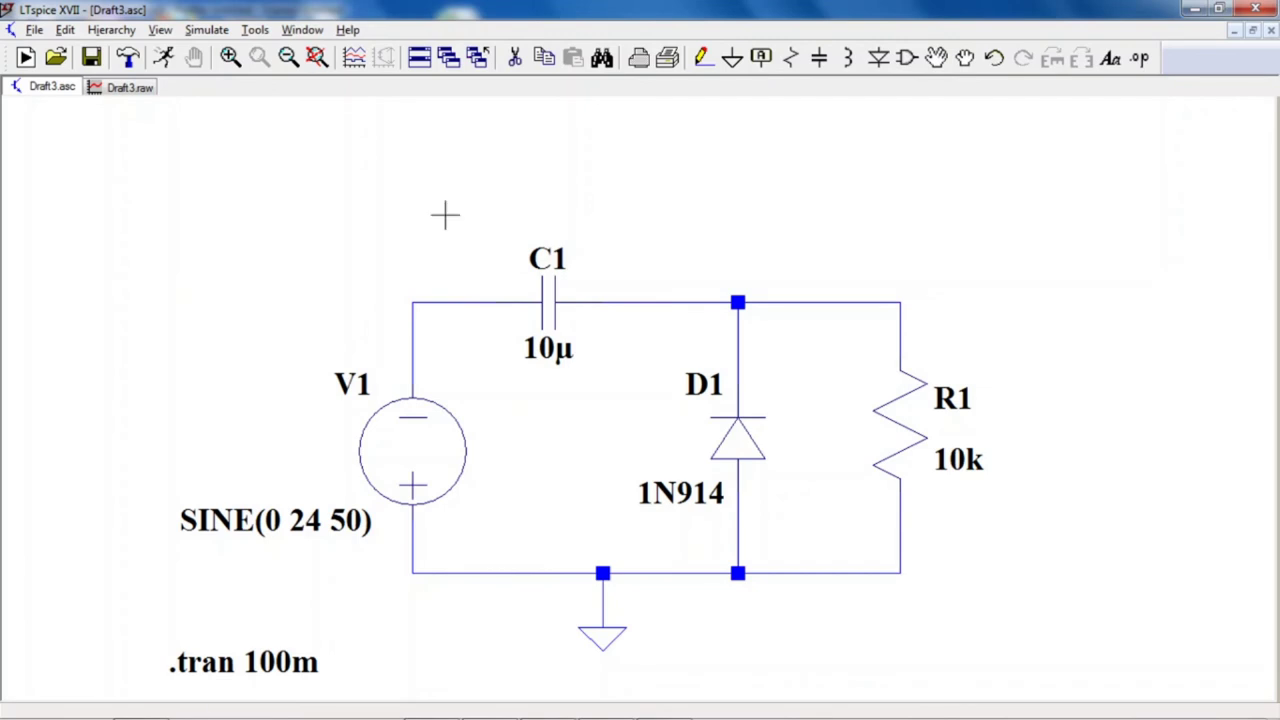
# Delete the wires connected to both ends of source V1 and diode D1 in the schematic.
pyautogui.click(132, 89)
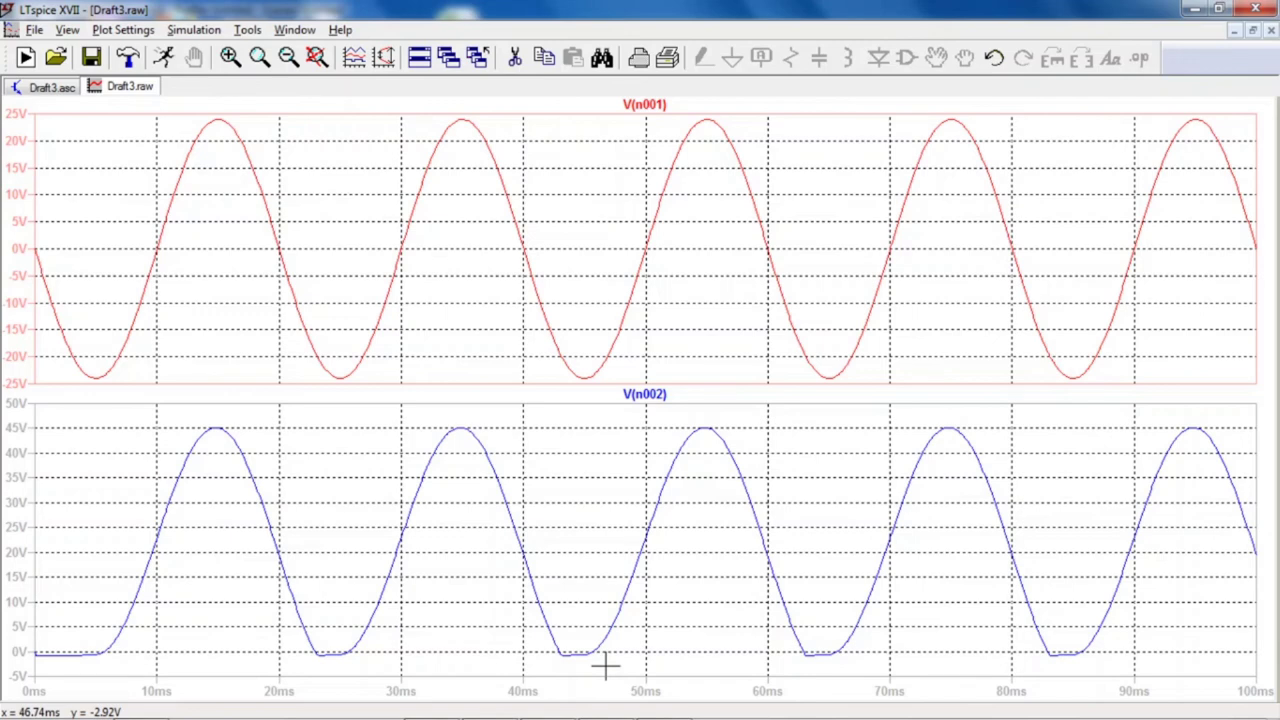
pyautogui.hotkey('ctrl', 'Tab')
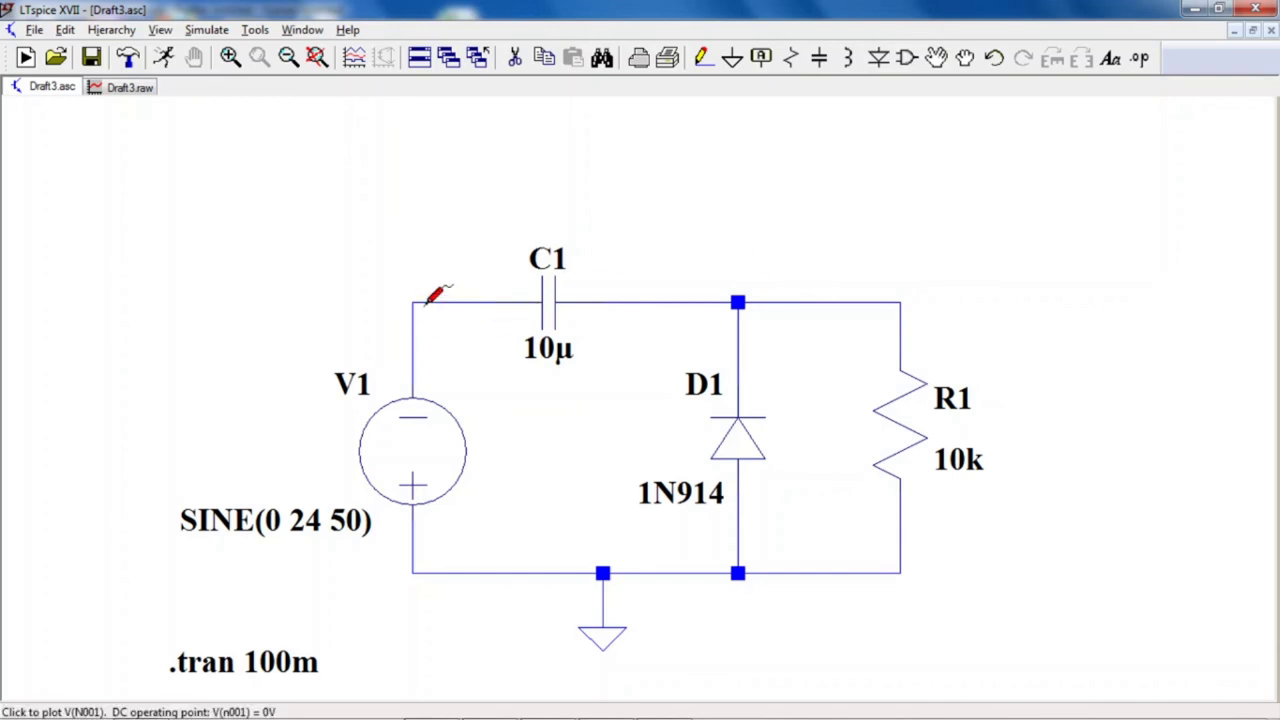
pyautogui.click(516, 58)
pyautogui.click(416, 310)
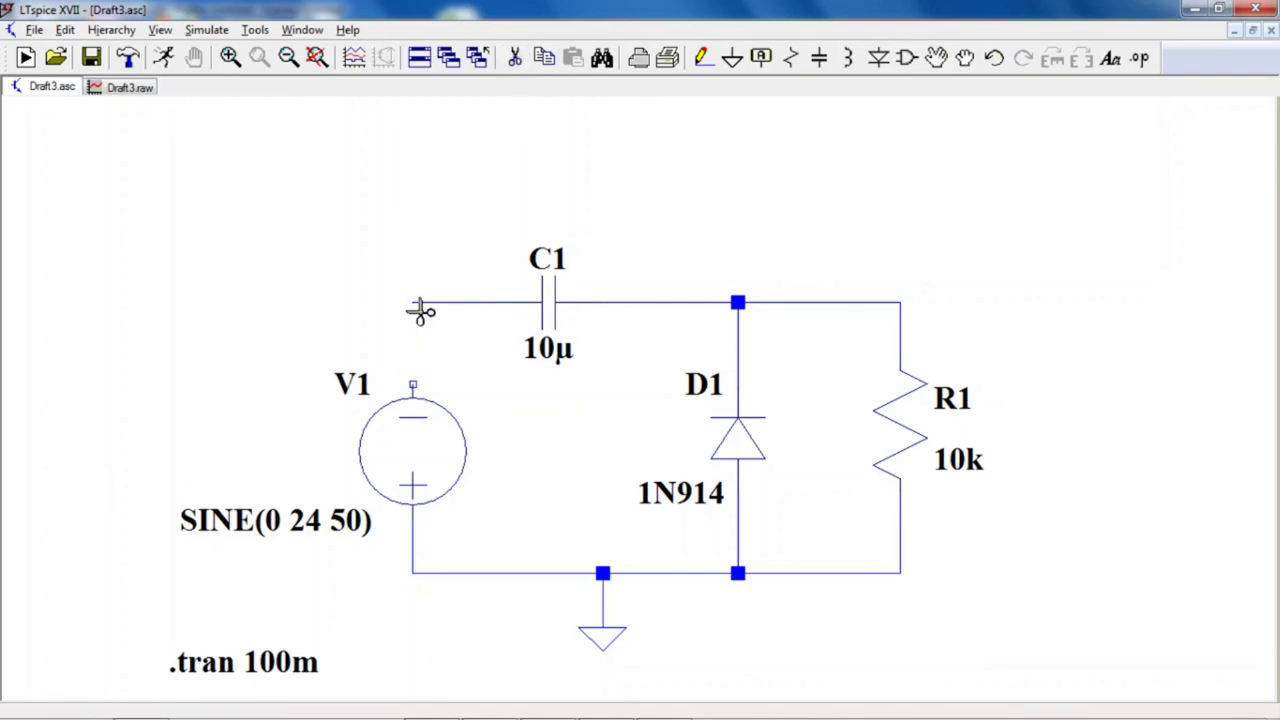
pyautogui.click(739, 342)
pyautogui.click(742, 512)
pyautogui.click(414, 540)
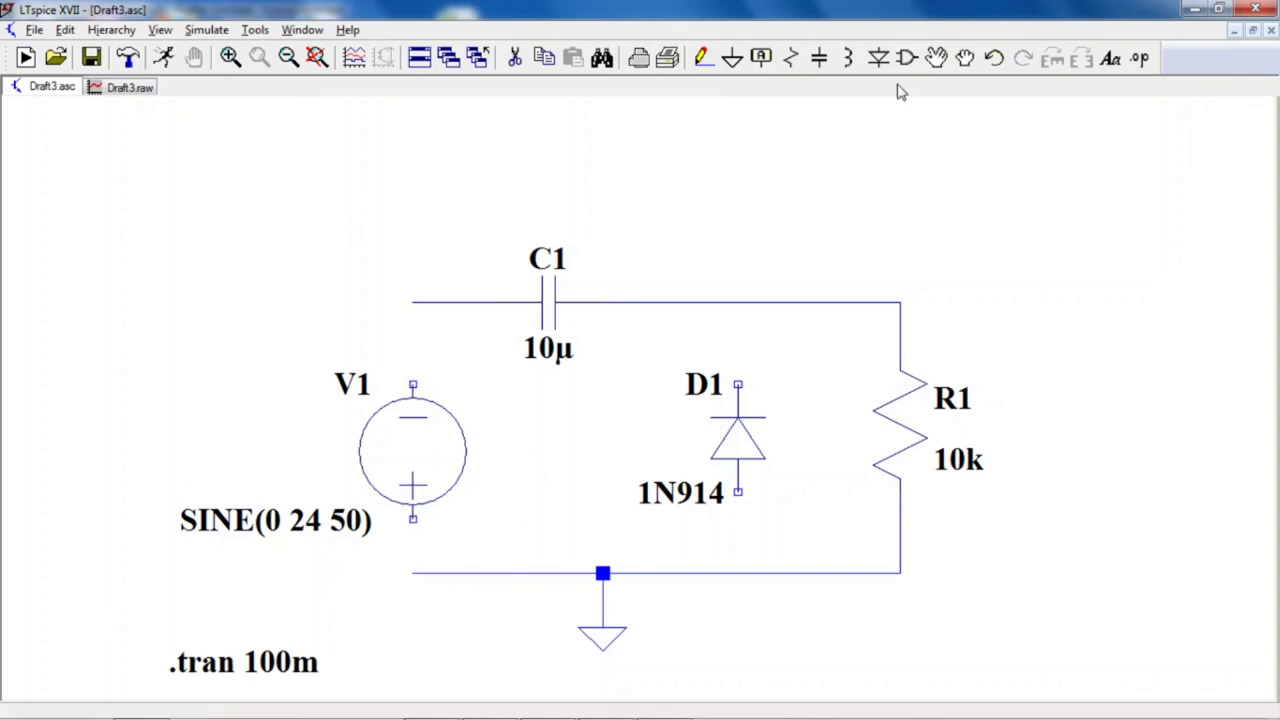
# Rotate source V1 by 180 degrees so its positive terminal faces up and place it slightly left of the open wire ends.
pyautogui.click(964, 58)
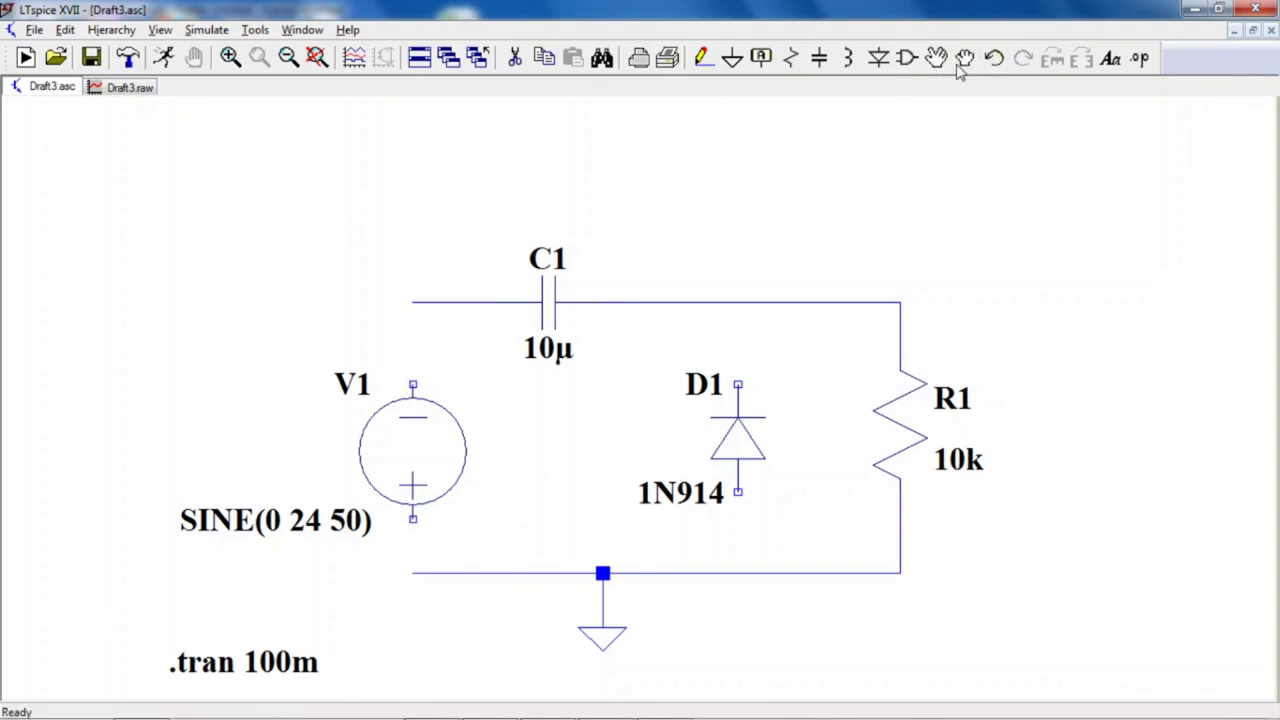
pyautogui.click(404, 446)
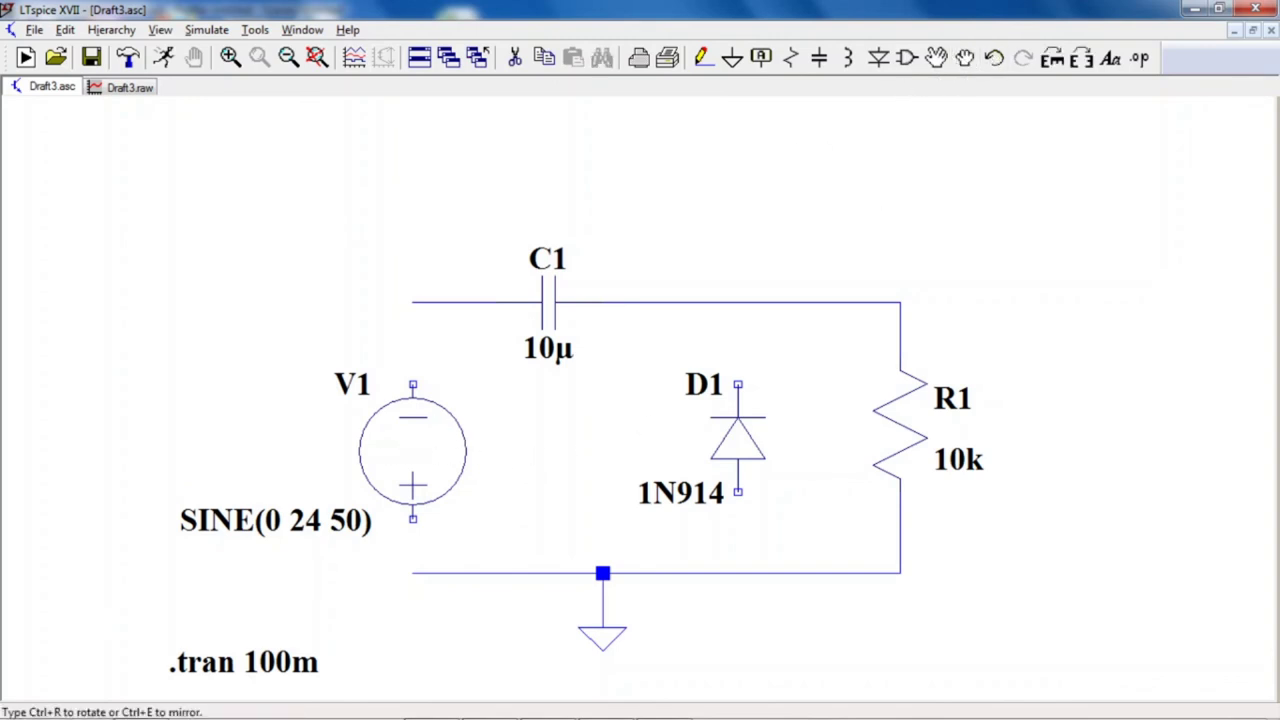
pyautogui.hotkey('ctrl', 'r')
pyautogui.hotkey('ctrl', 'r')
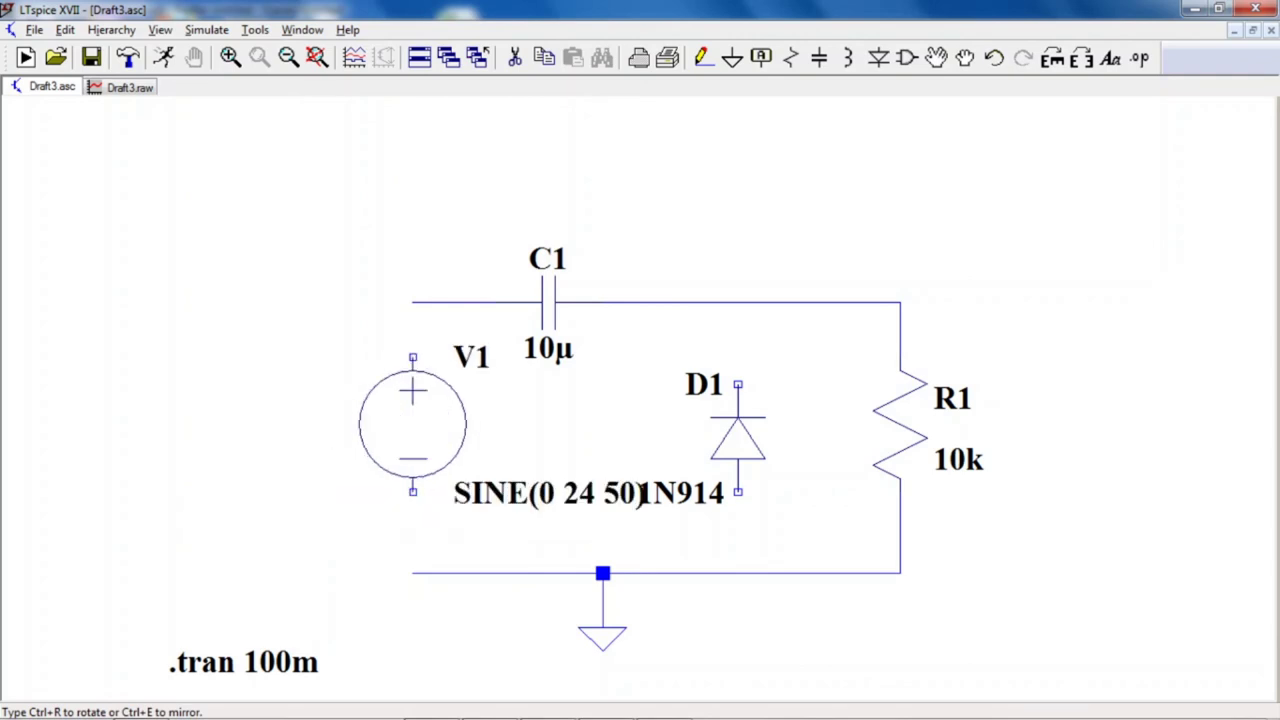
pyautogui.click(355, 445)
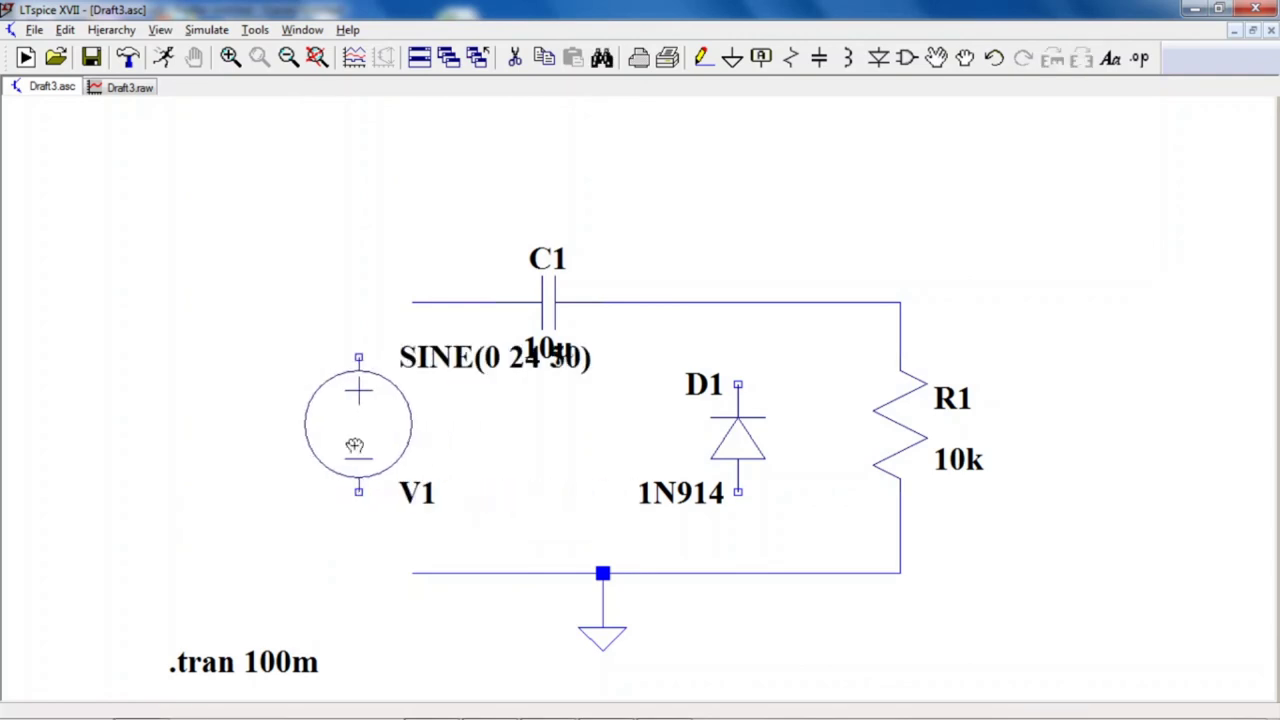
# Rotate diode D1 by 180 degrees in place so it points down toward the ground line.
pyautogui.click(738, 448)
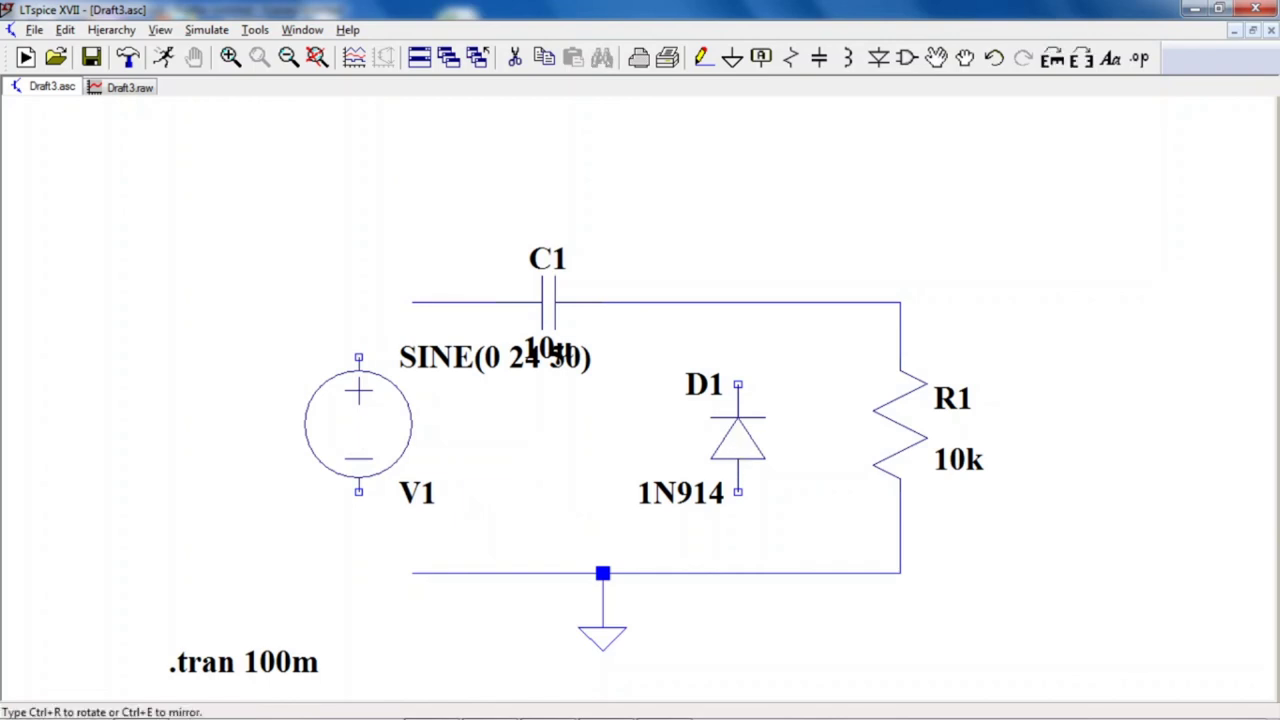
pyautogui.hotkey('ctrl', 'r')
pyautogui.hotkey('ctrl', 'r')
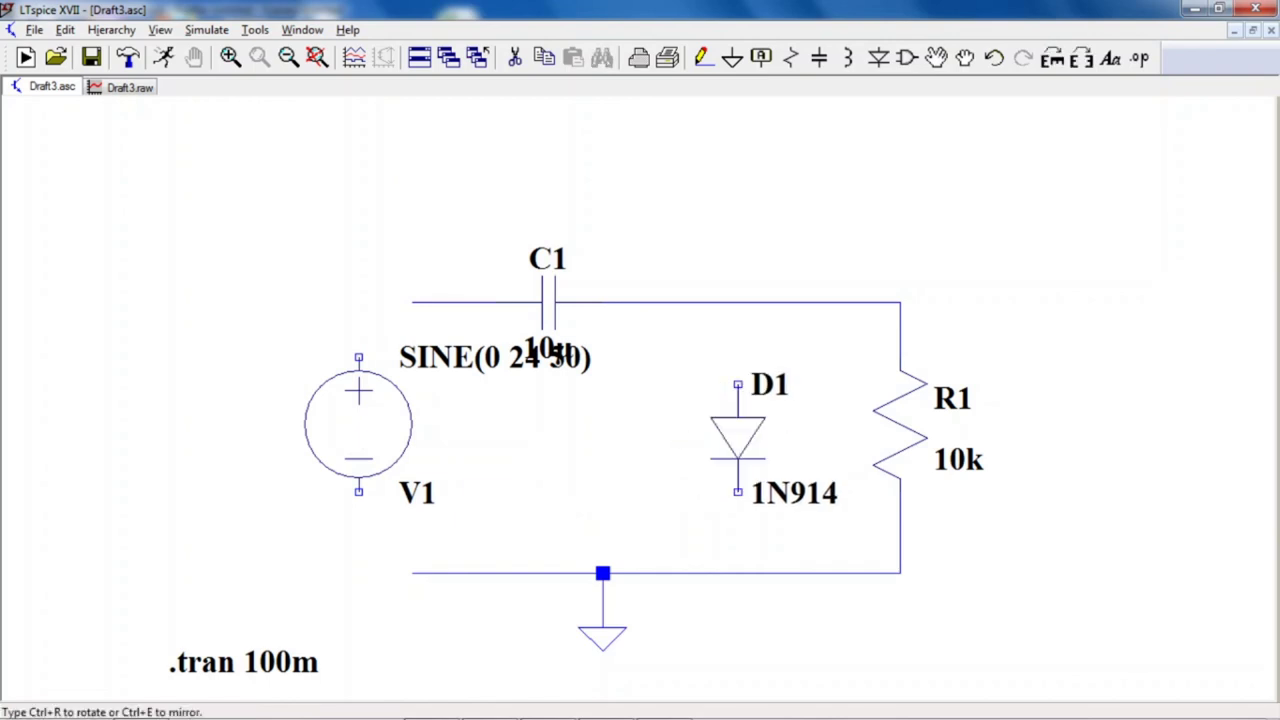
pyautogui.click(738, 448)
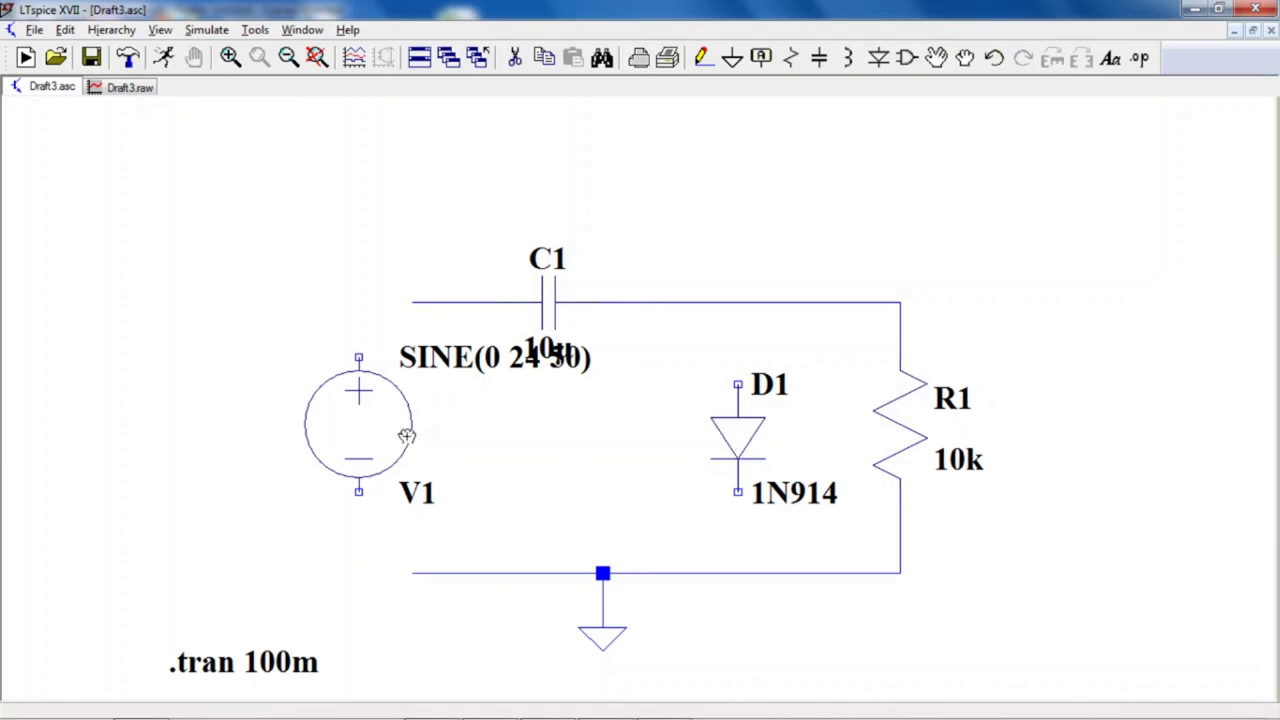
# Shift source V1 between the upper and lower wires and reconnect both ends of V1 and D1 with wires.
pyautogui.click(271, 451)
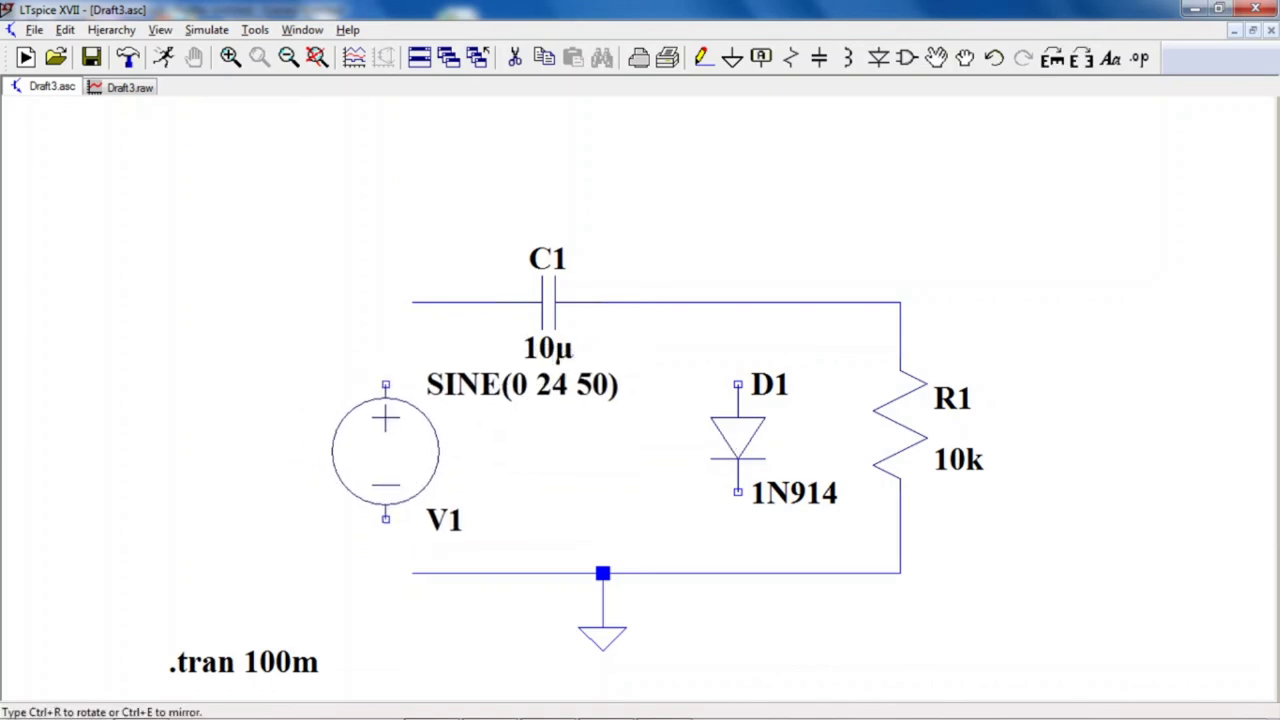
pyautogui.click(383, 440)
pyautogui.click(702, 60)
pyautogui.click(385, 384)
pyautogui.click(411, 302)
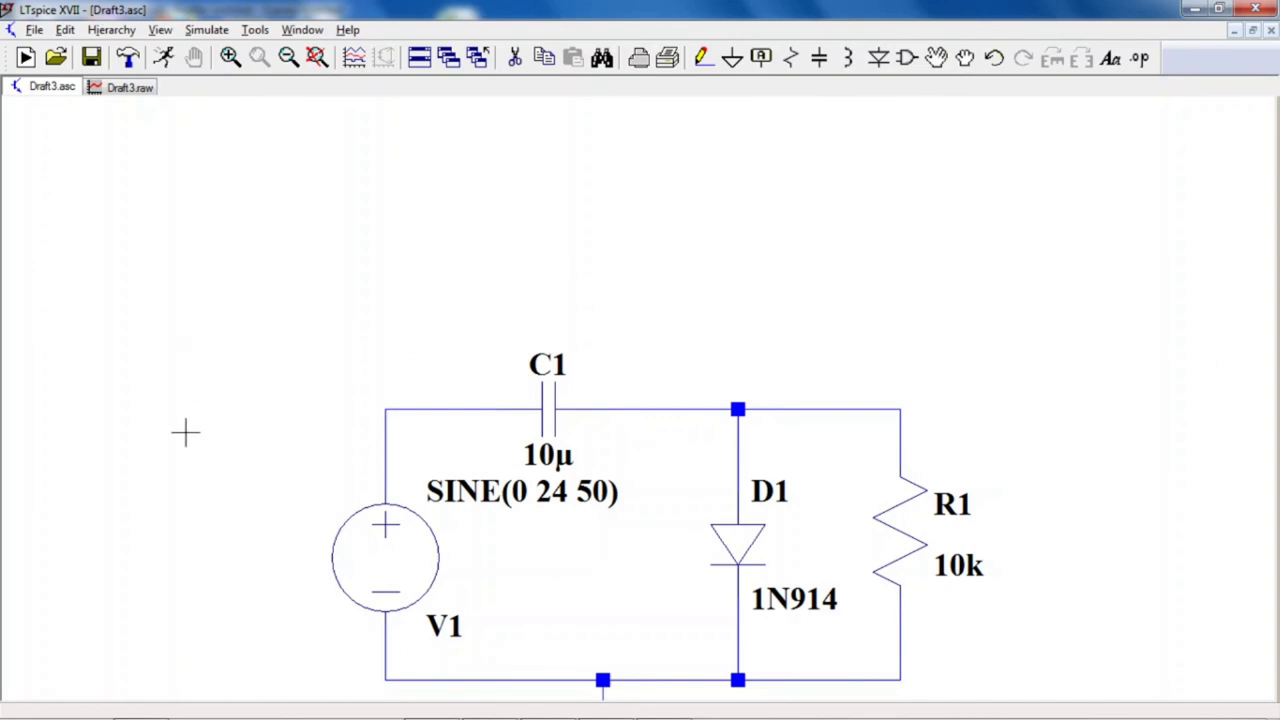
# Restore the schematic and plot windows, rerun the simulation of the reworked circuit and maximize the waveform plot.
pyautogui.click(140, 92)
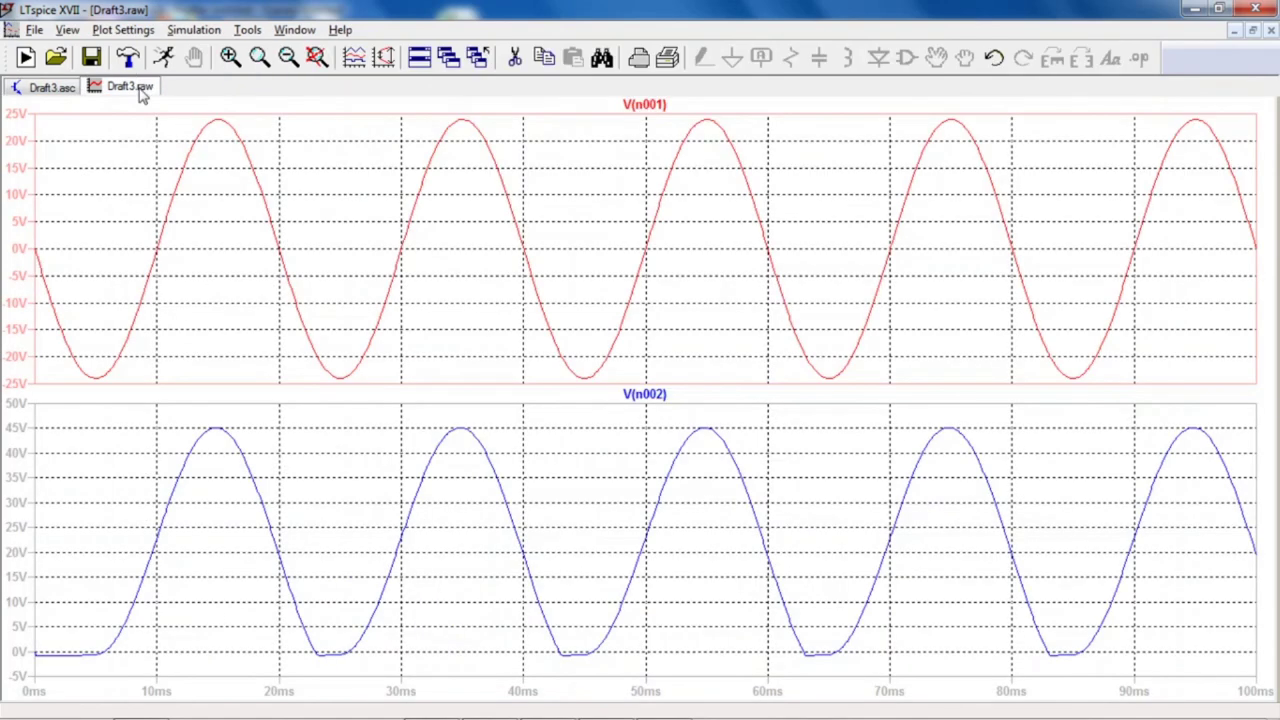
pyautogui.click(48, 90)
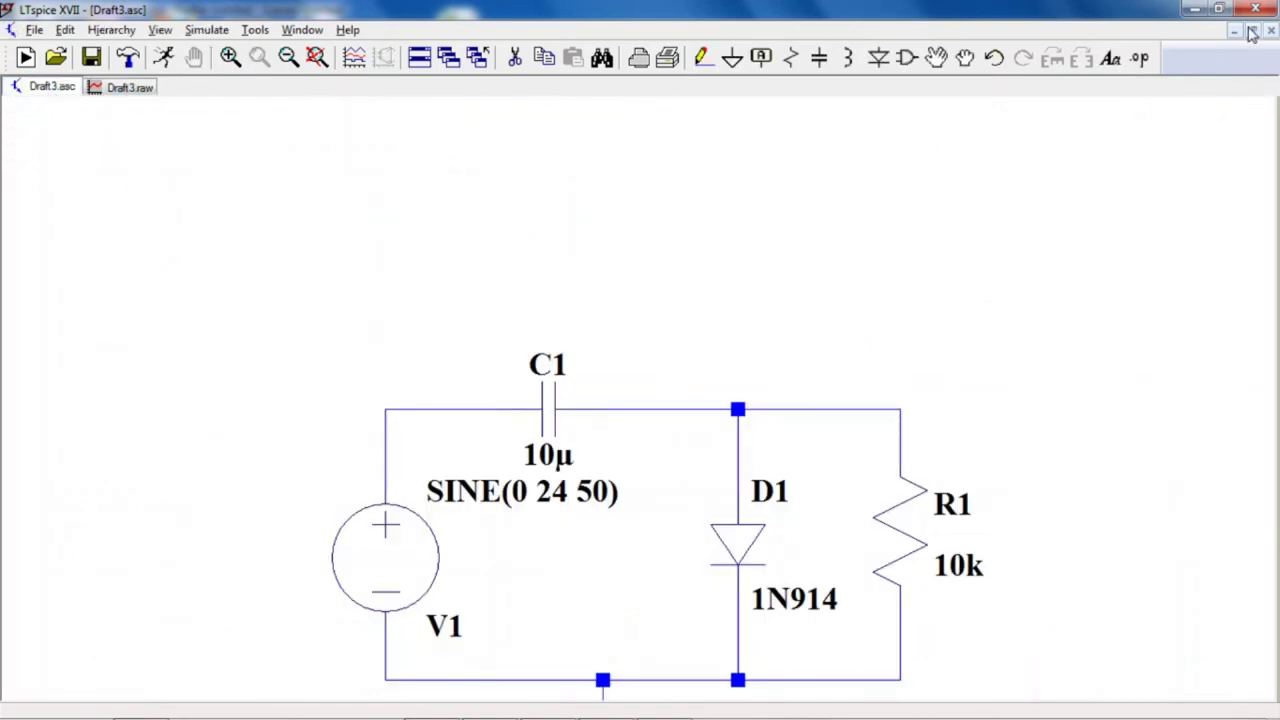
pyautogui.click(1252, 32)
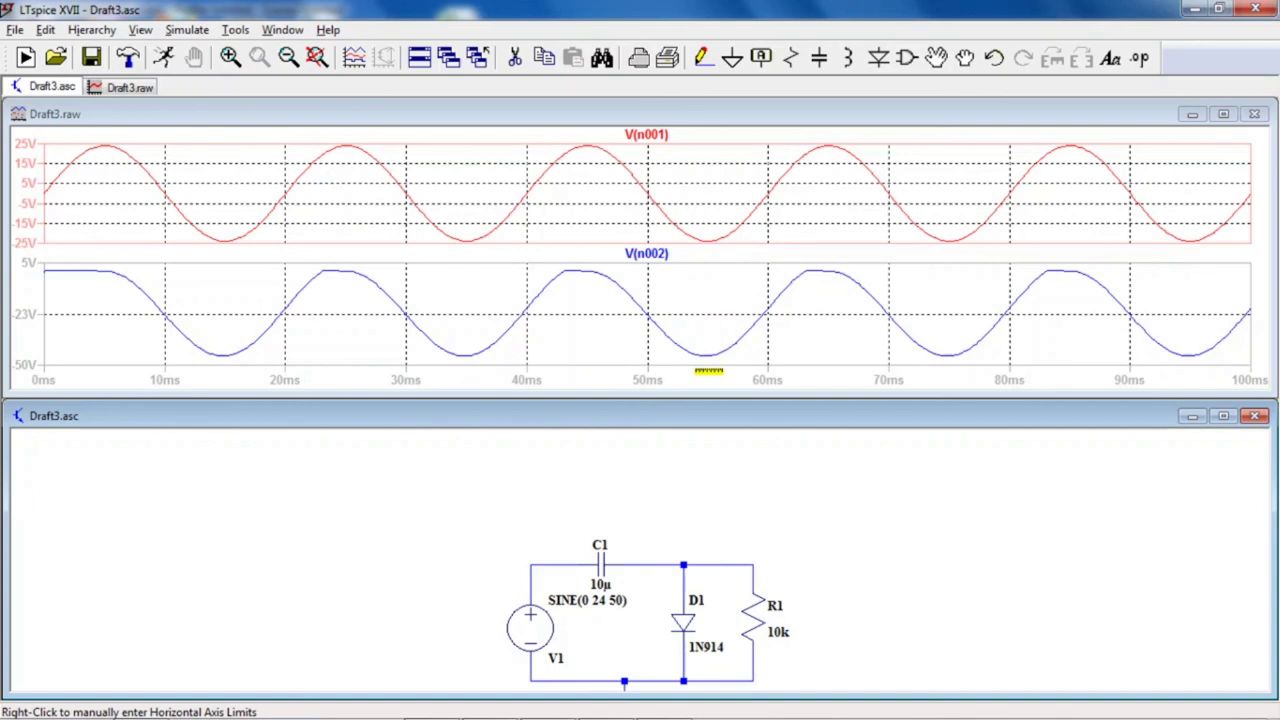
pyautogui.click(1227, 117)
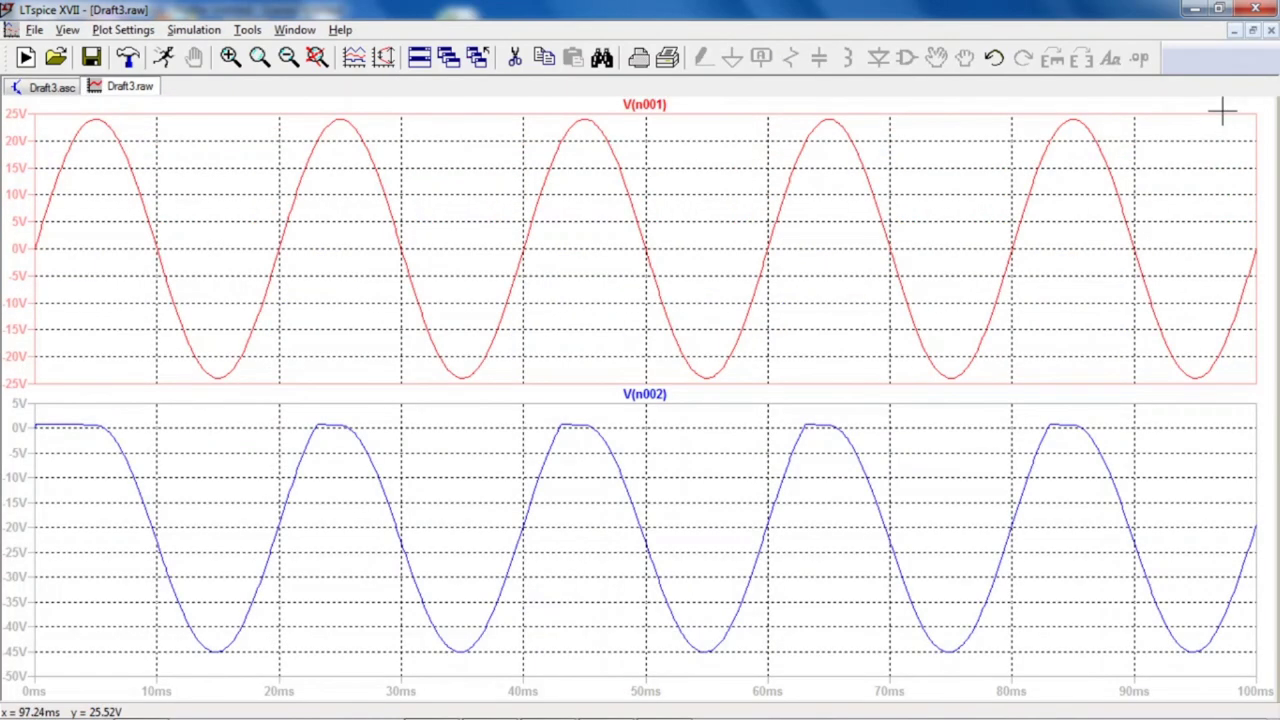